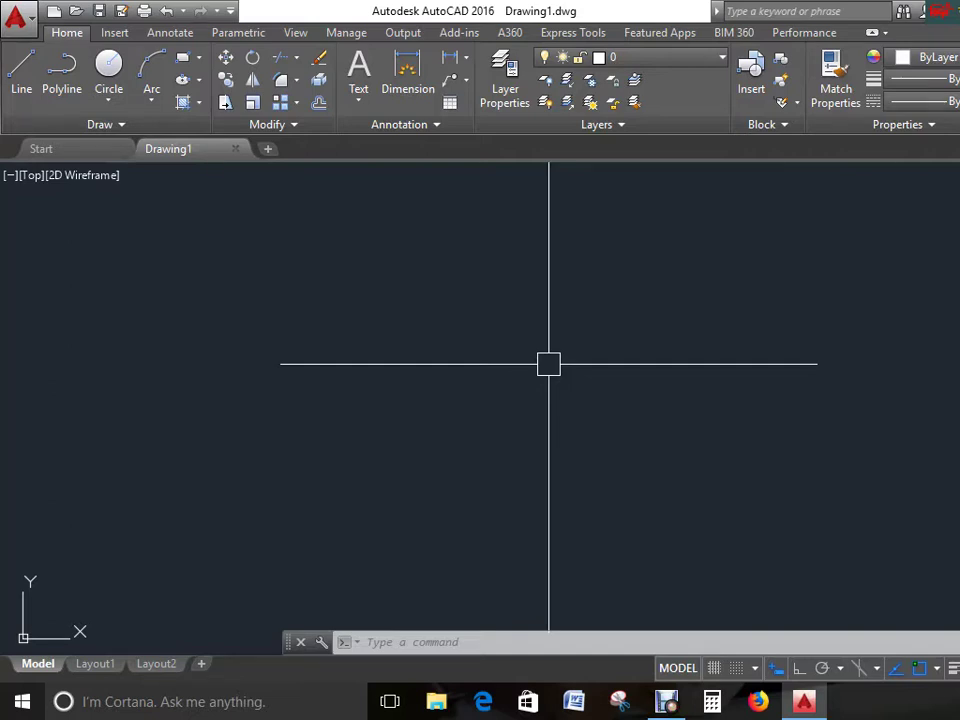
Zoom out until the drawing origin and its UCS axes icon are visible.
{"action": "scroll", "coordinate": [560, 380], "scroll_direction": "down", "scroll_amount": 1}
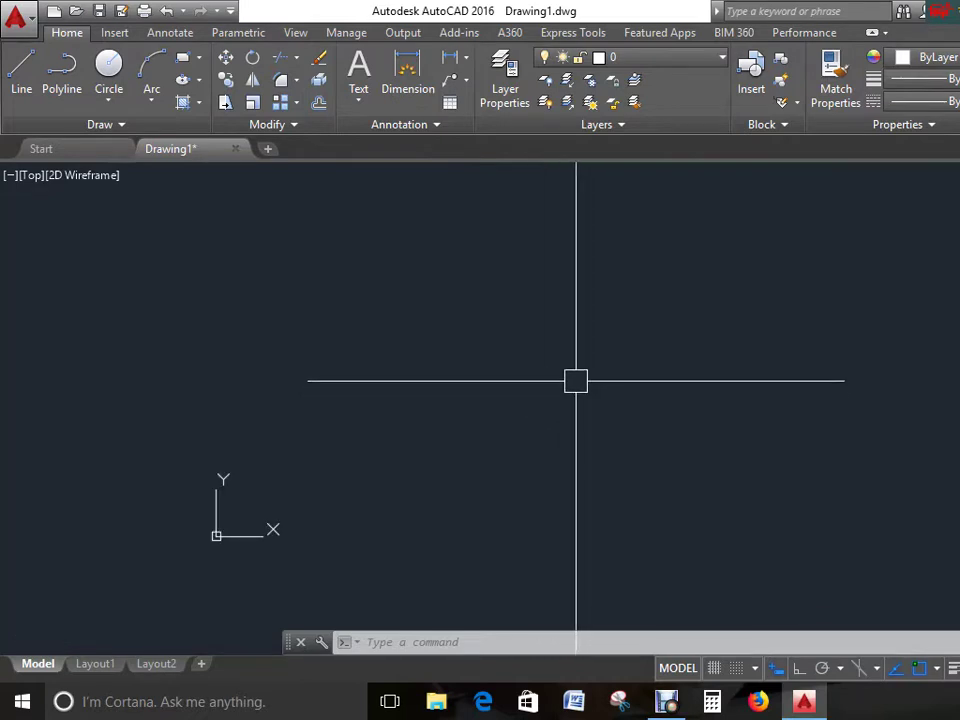
{"action": "scroll", "coordinate": [578, 376], "scroll_direction": "down", "scroll_amount": 2}
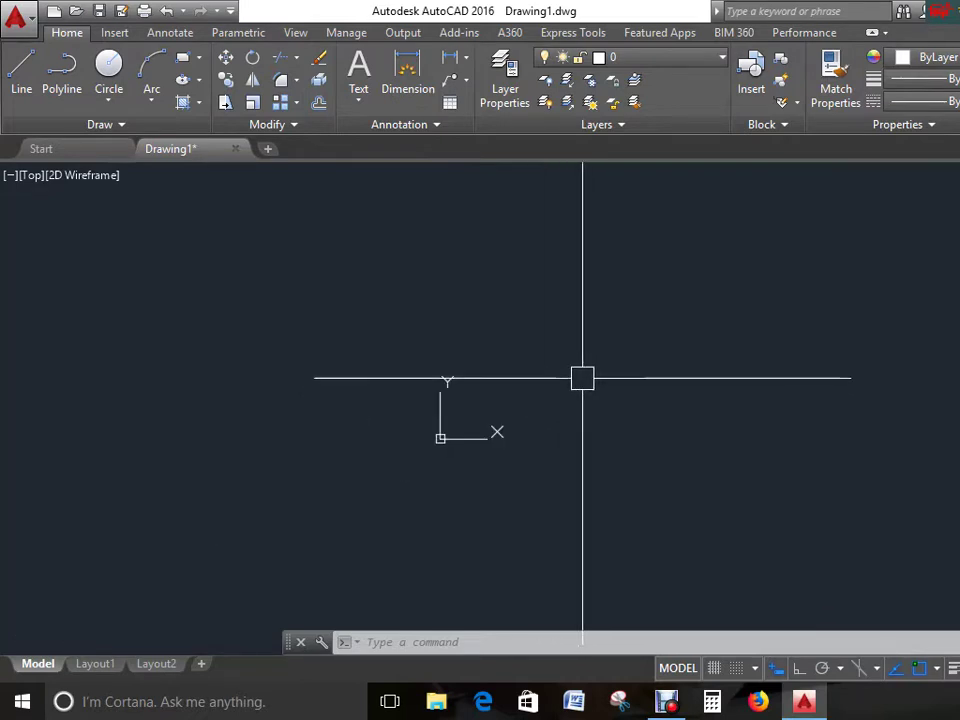
Turn off the UCS icon's display at the origin from its right-click settings.
{"action": "right_click", "coordinate": [441, 437]}
{"action": "mouse_move", "coordinate": [520, 425]}
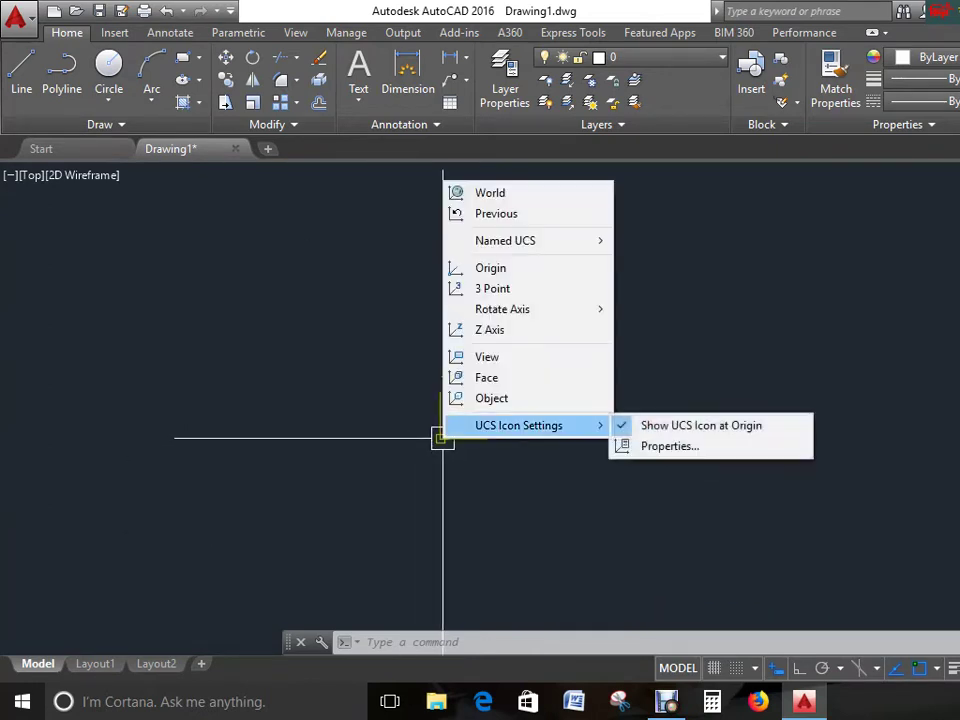
{"action": "left_click", "coordinate": [666, 425]}
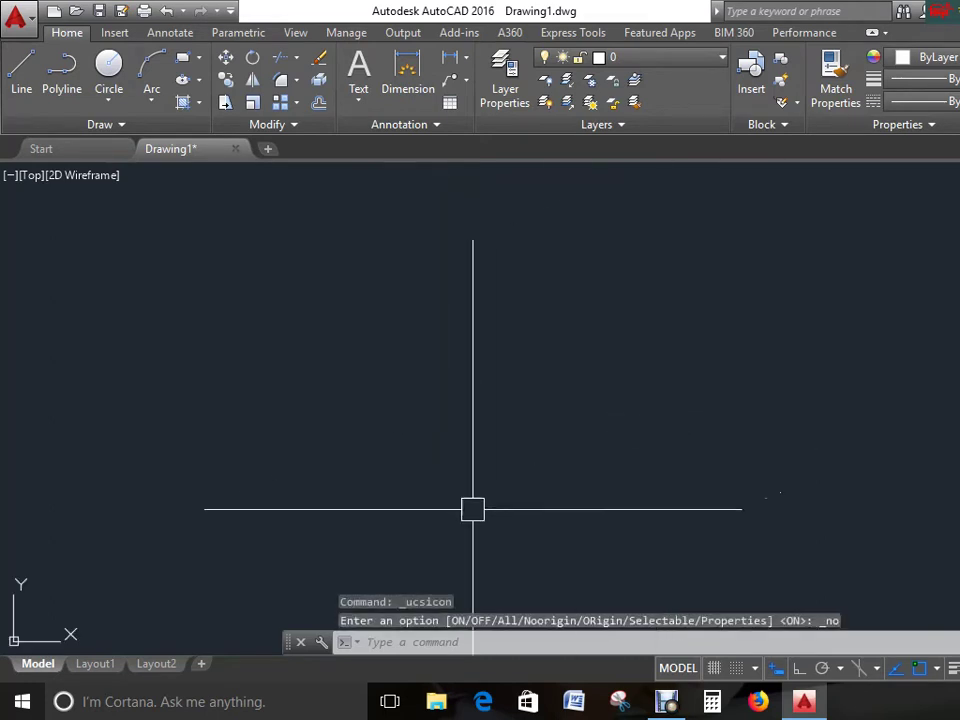
{"action": "scroll", "coordinate": [425, 417], "scroll_direction": "up", "scroll_amount": 3}
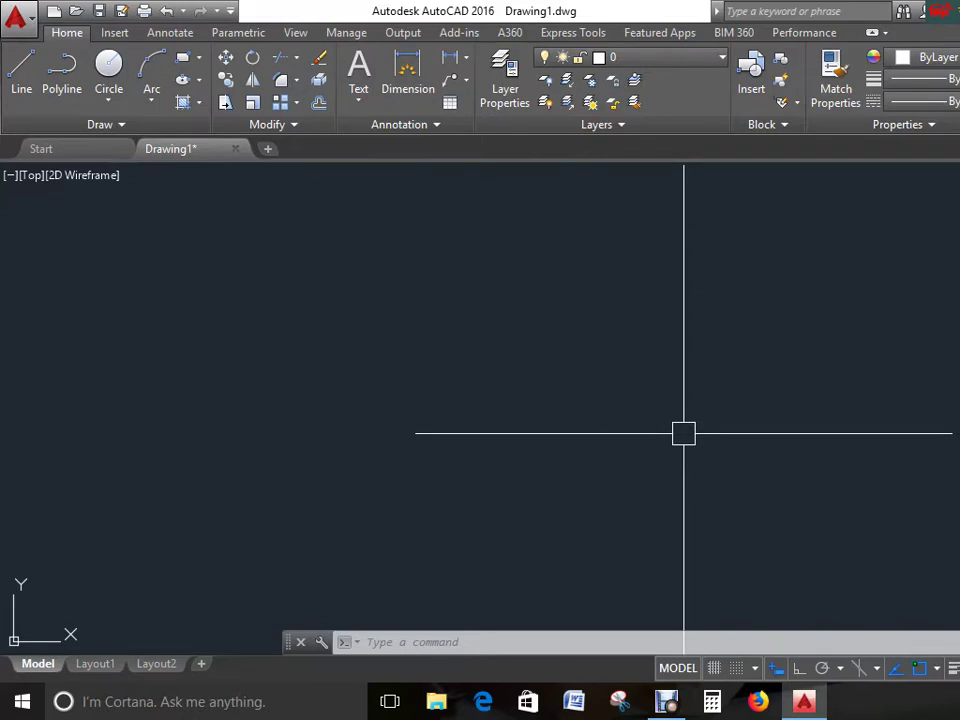
In Drawing Units (UN), set length type Architectural with 0'-0" precision.
{"action": "type", "text": "UN"}
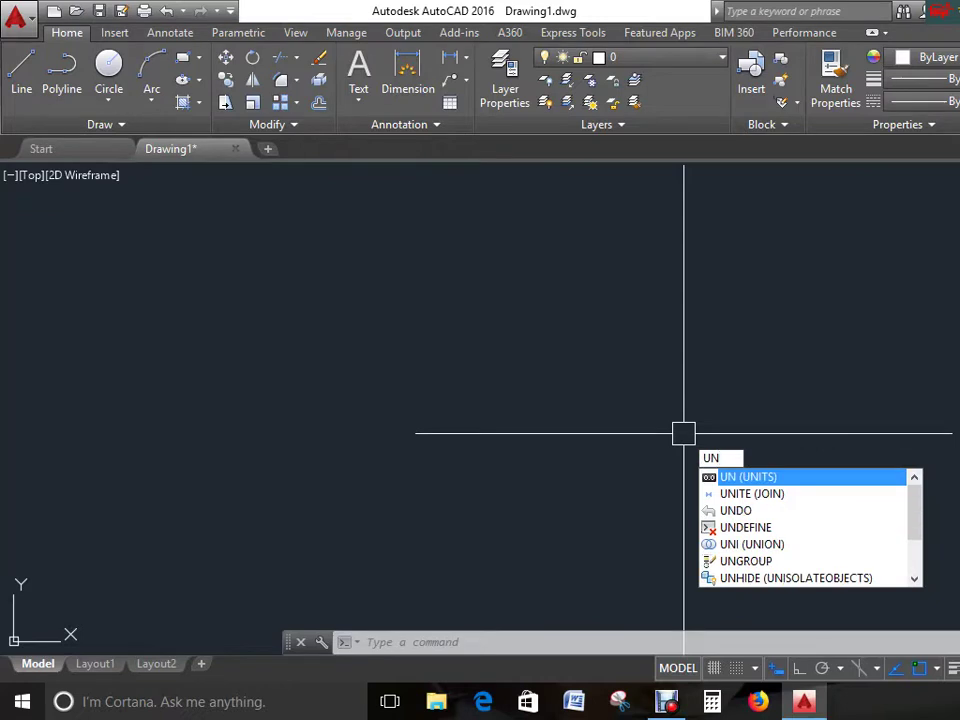
{"action": "key", "text": "Return"}
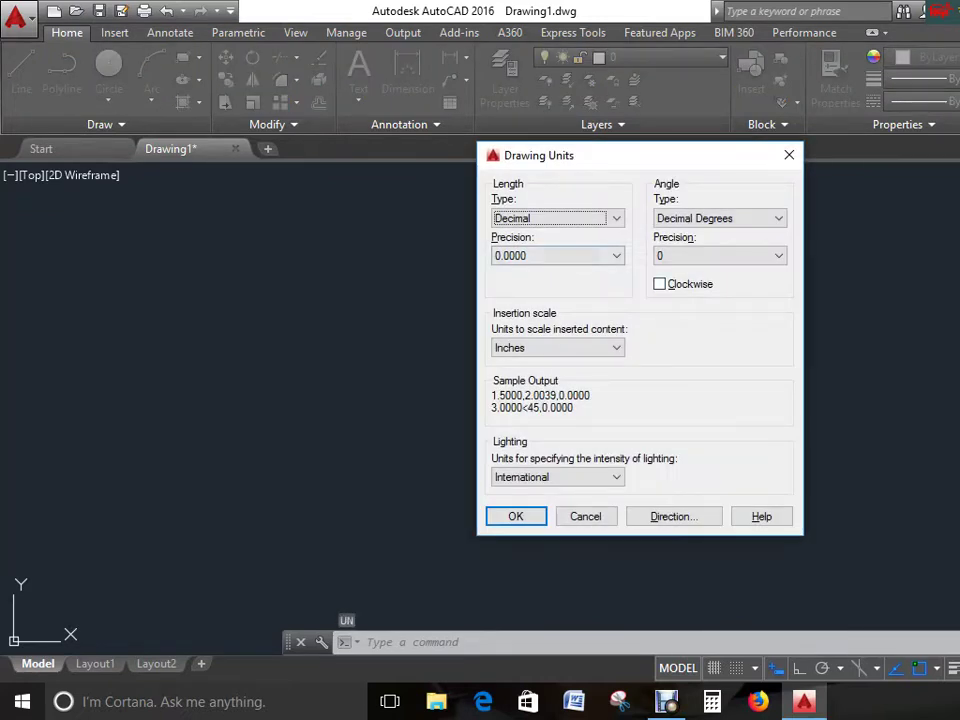
{"action": "key", "text": "alt+Down"}
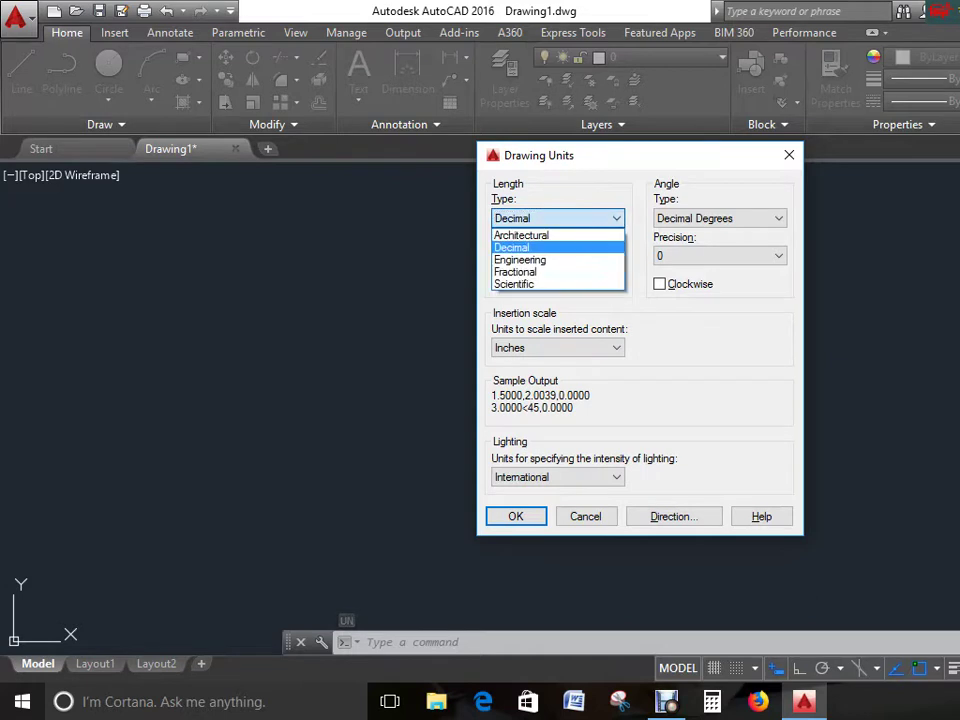
{"action": "key", "text": "Down"}
{"action": "key", "text": "Up"}
{"action": "key", "text": "Up"}
{"action": "key", "text": "Return"}
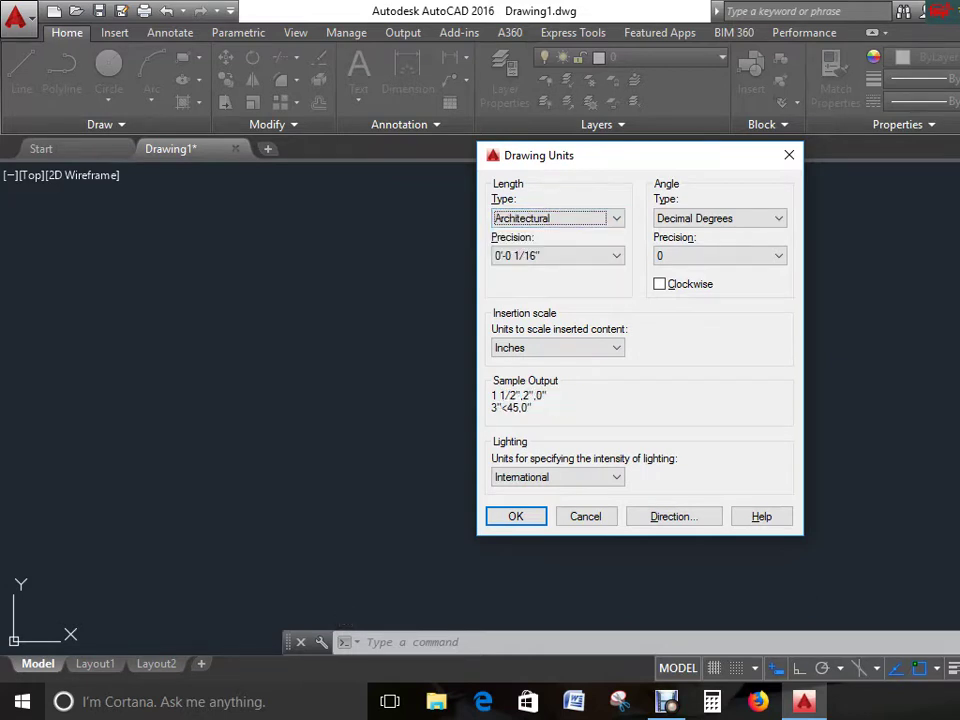
{"action": "key", "text": "Tab"}
{"action": "key", "text": "alt+Down"}
{"action": "key", "text": "Up"}
{"action": "key", "text": "Up"}
{"action": "key", "text": "Up"}
{"action": "key", "text": "Up"}
{"action": "key", "text": "Return"}
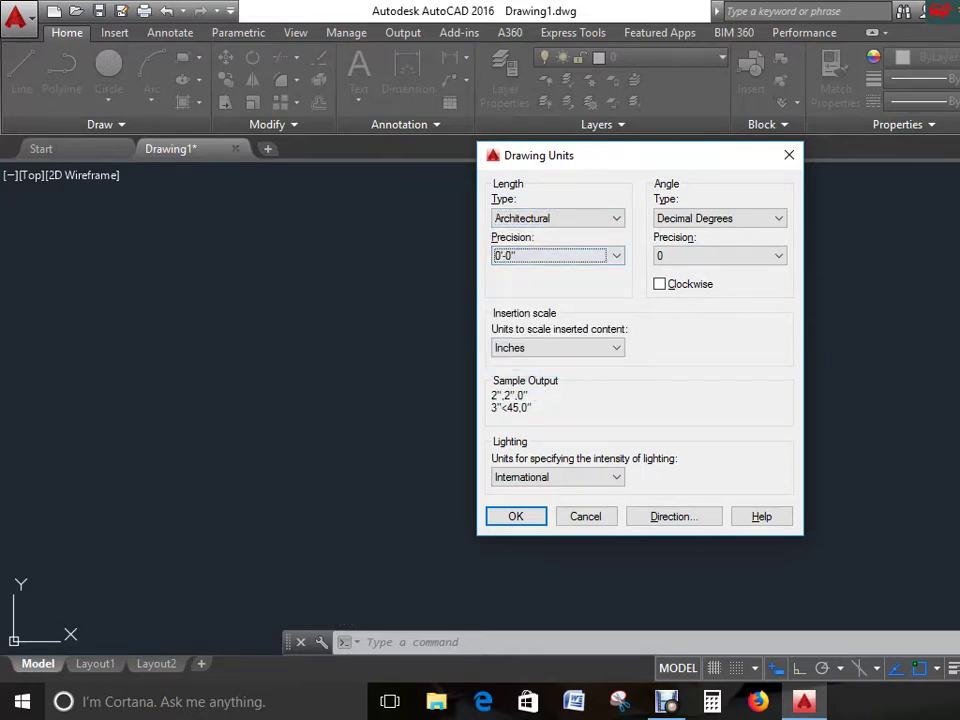
Set angle type Deg/Min/Sec with 0d00'00" precision and accept the units.
{"action": "key", "text": "Tab"}
{"action": "key", "text": "alt+Down"}
{"action": "key", "text": "Down"}
{"action": "key", "text": "Return"}
{"action": "key", "text": "Tab"}
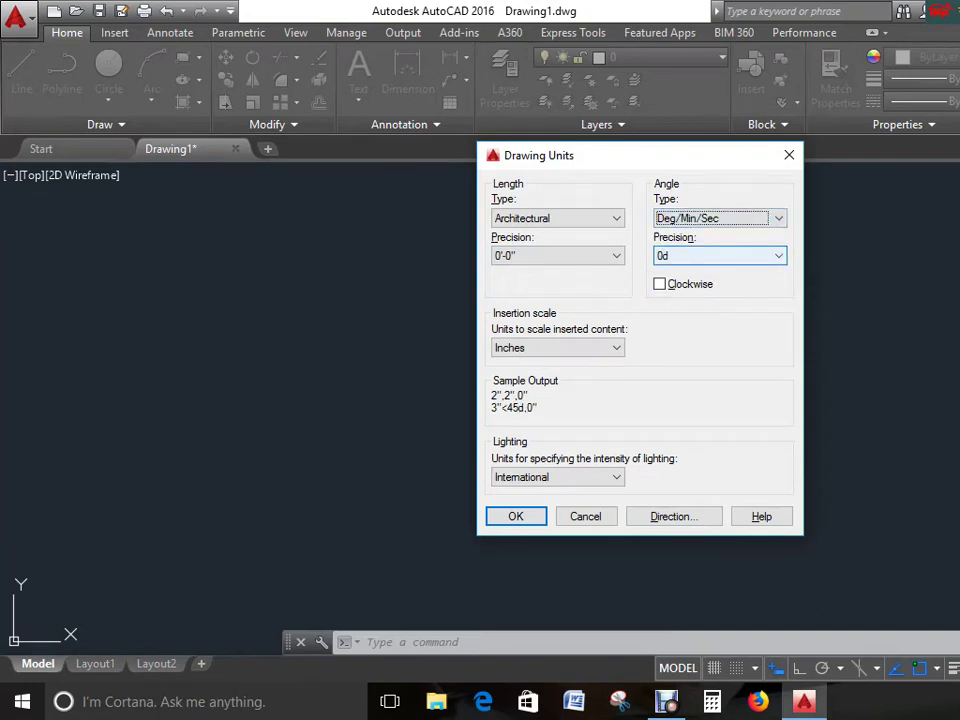
{"action": "key", "text": "shift+Tab"}
{"action": "key", "text": "Tab"}
{"action": "key", "text": "alt+Down"}
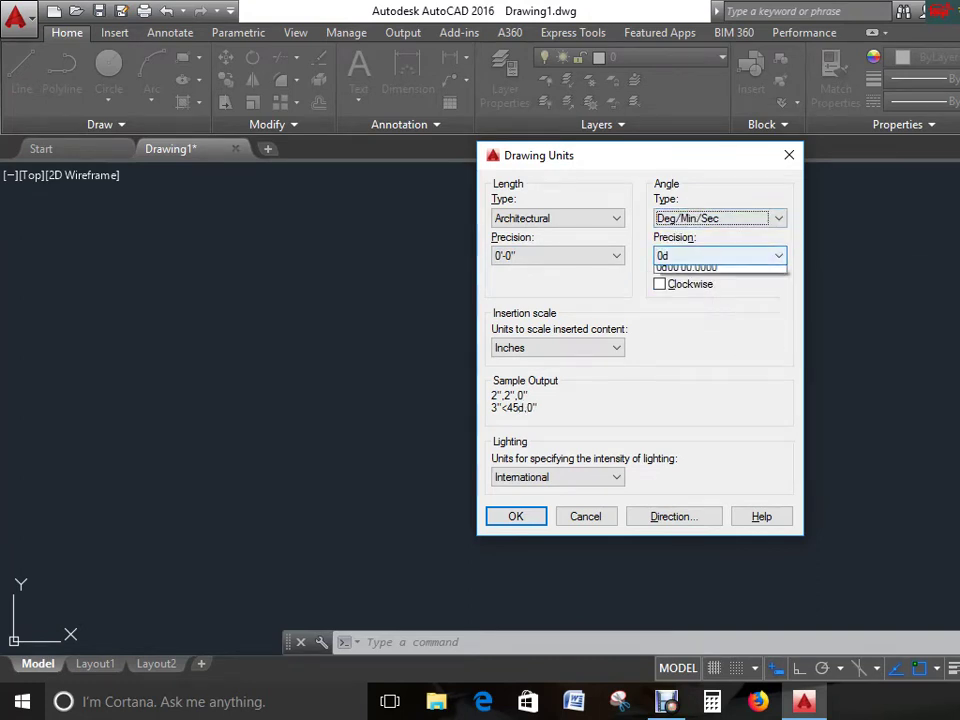
{"action": "key", "text": "Down"}
{"action": "key", "text": "Down"}
{"action": "key", "text": "Return"}
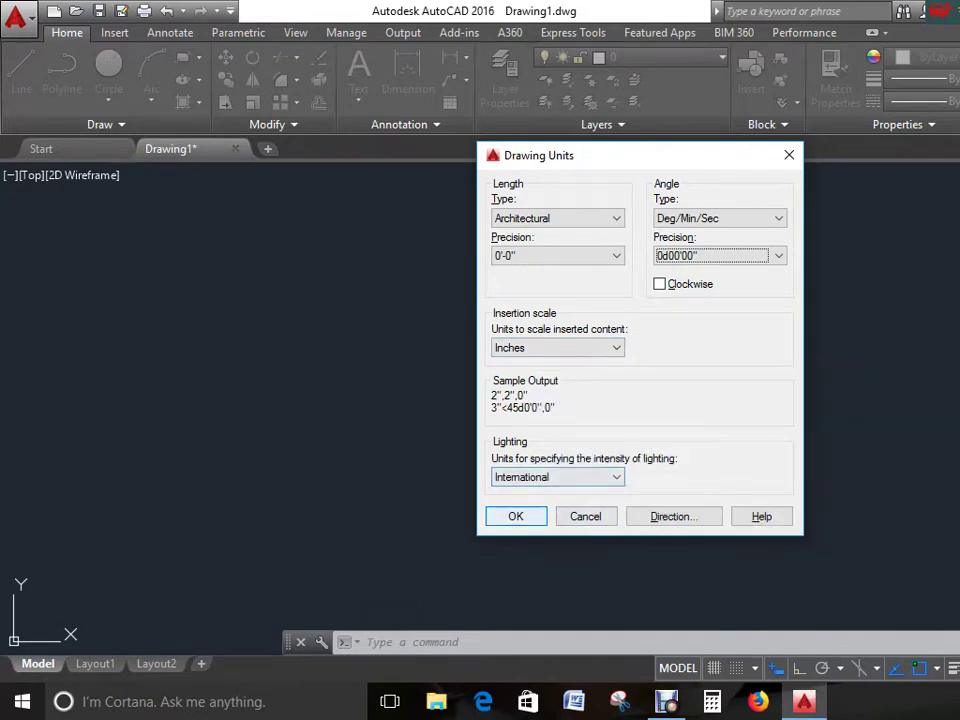
{"action": "left_click", "coordinate": [515, 516]}
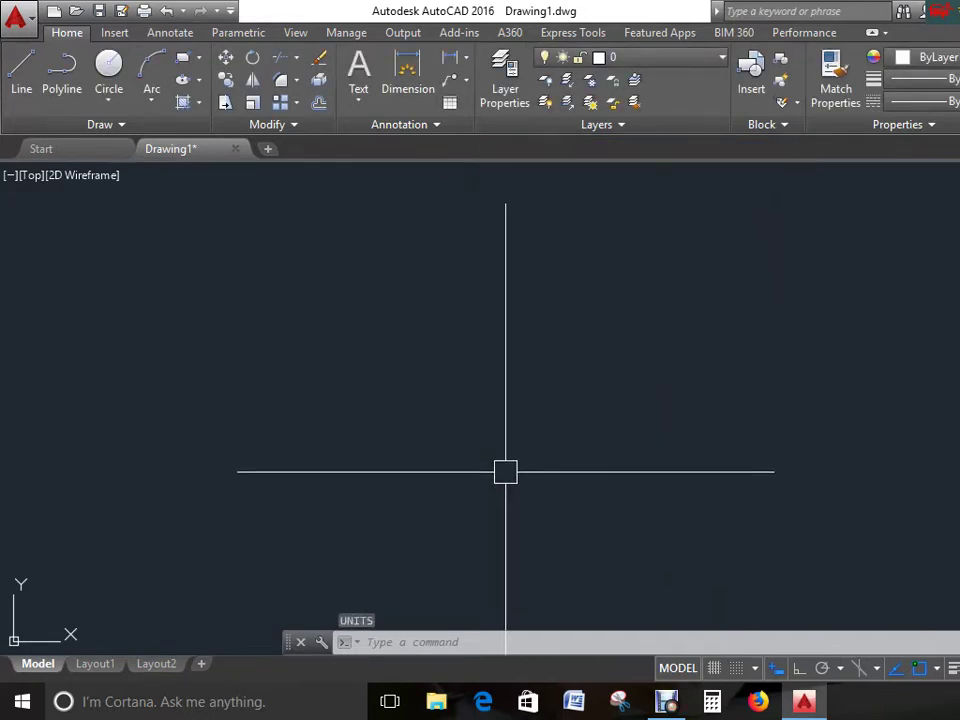
Run LIMITS, keeping lower-left at 0',0' and setting upper-right to 1000',1000'.
{"action": "type", "text": "LIMITS"}
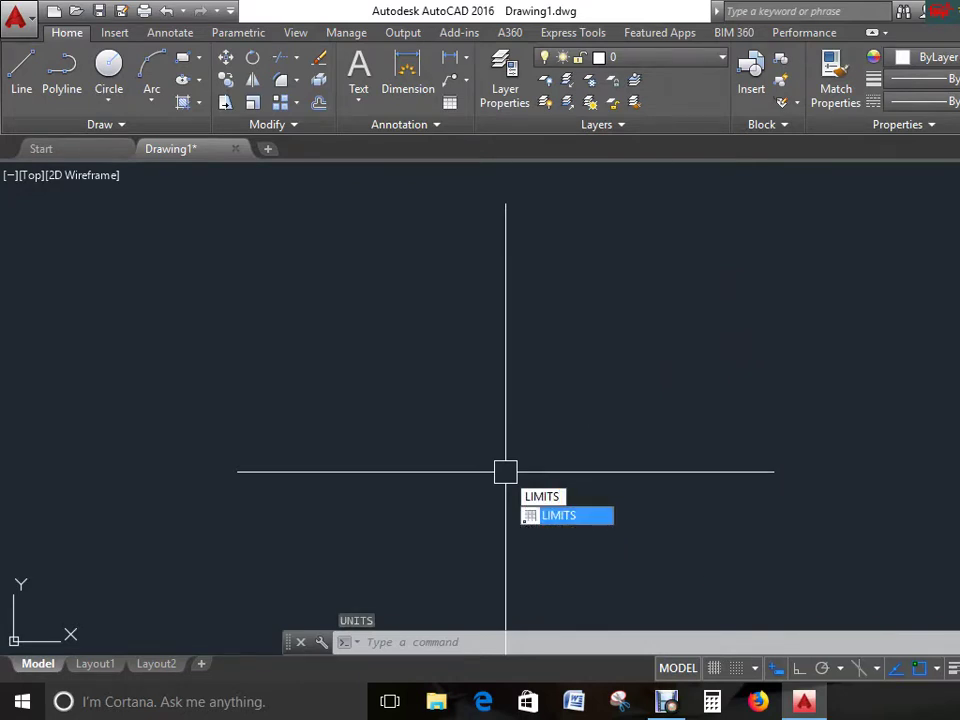
{"action": "key", "text": "Return"}
{"action": "key", "text": "Return"}
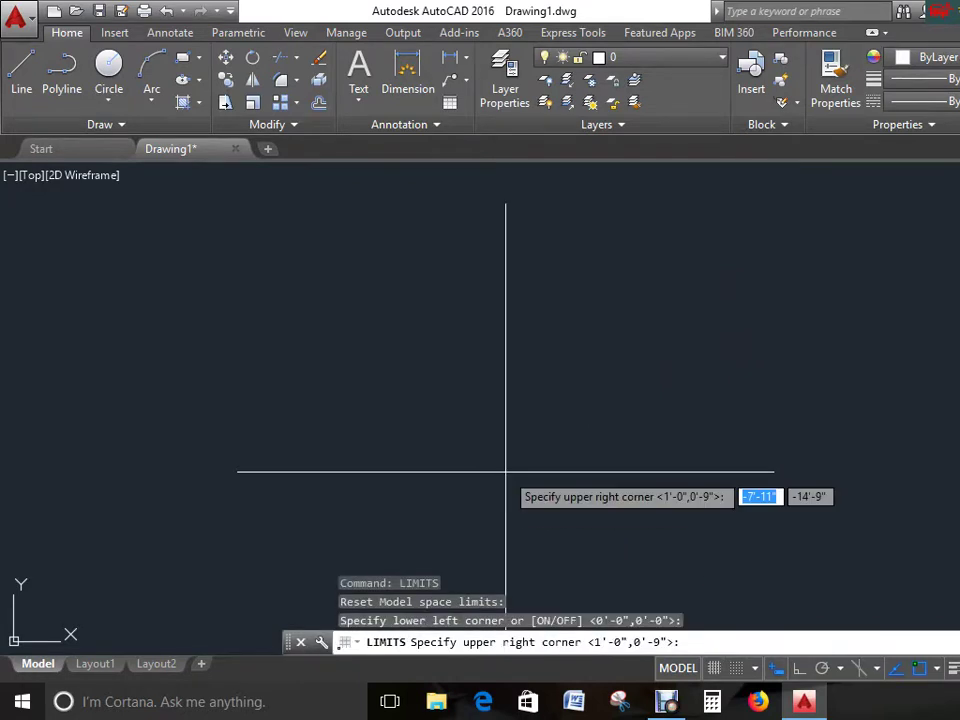
{"action": "type", "text": "100"}
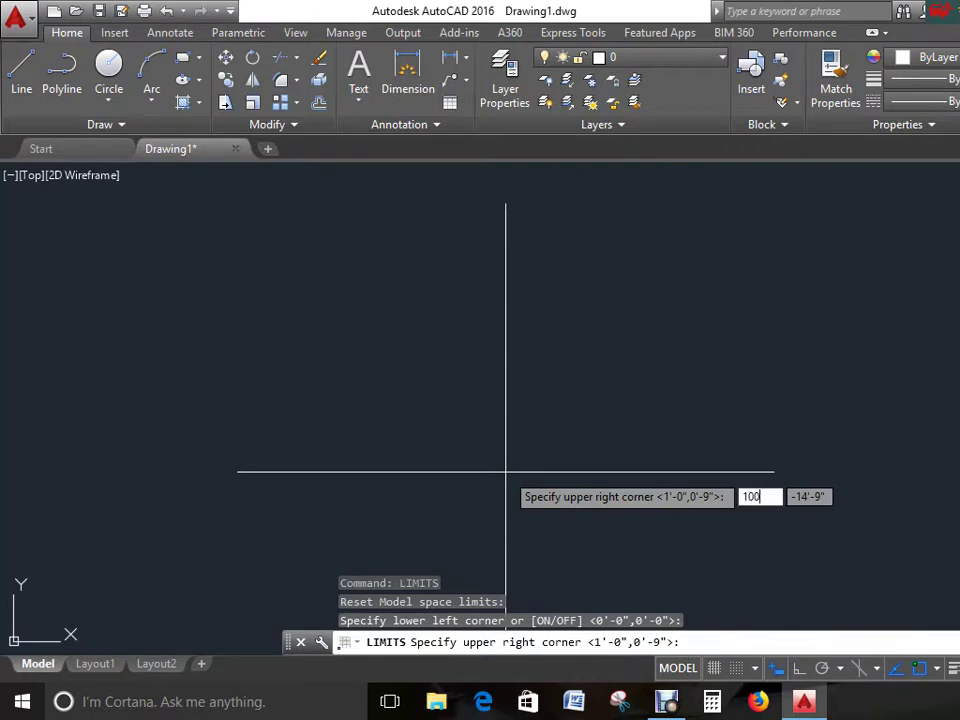
{"action": "type", "text": "0'"}
{"action": "key", "text": "Tab"}
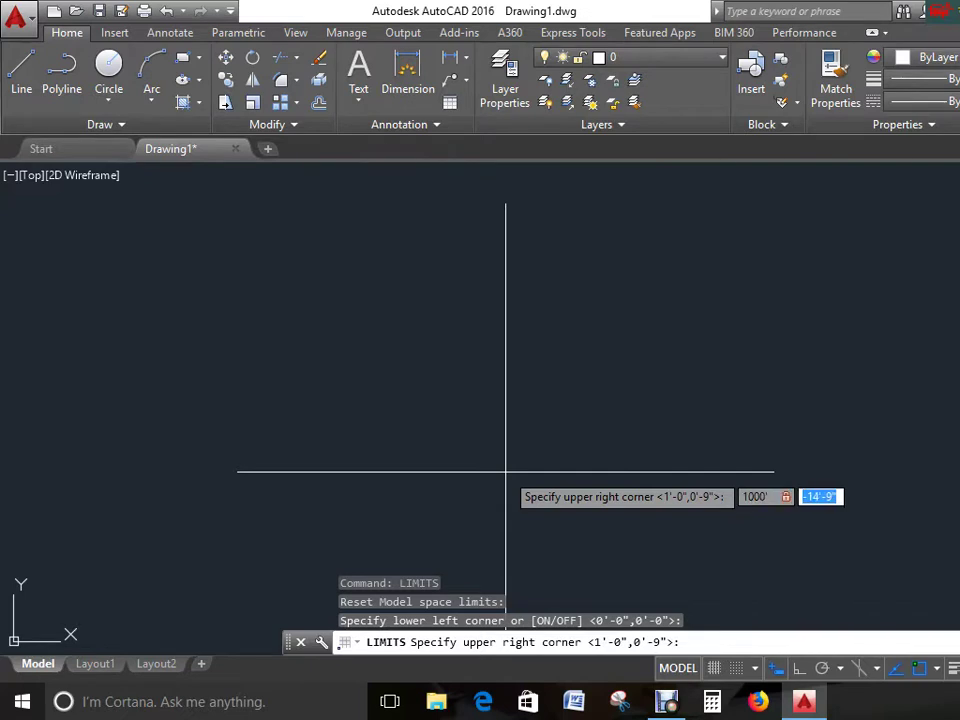
{"action": "type", "text": "100"}
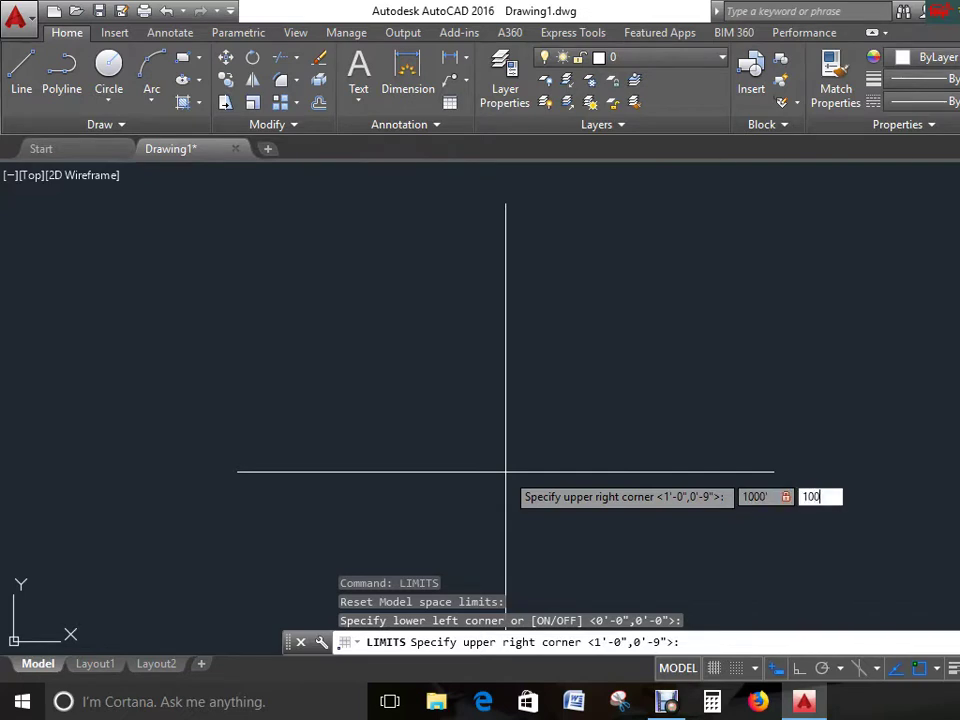
{"action": "type", "text": "0'"}
{"action": "key", "text": "Return"}
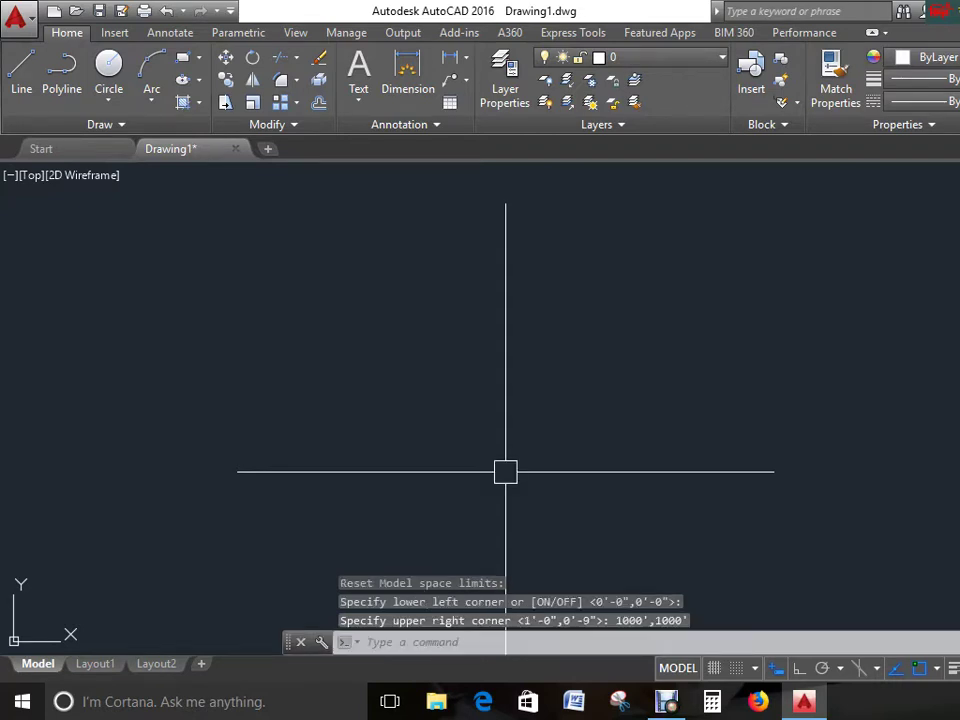
Modify the Standard style from the Dimension Style Manager (D), showing its Lines settings.
{"action": "type", "text": "D"}
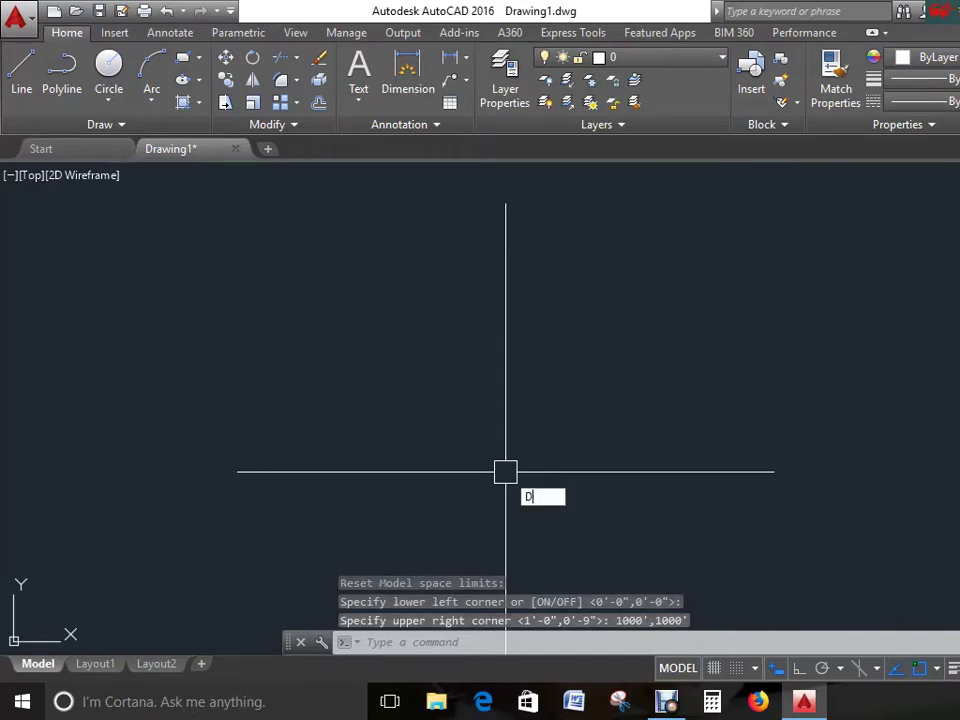
{"action": "key", "text": "Return"}
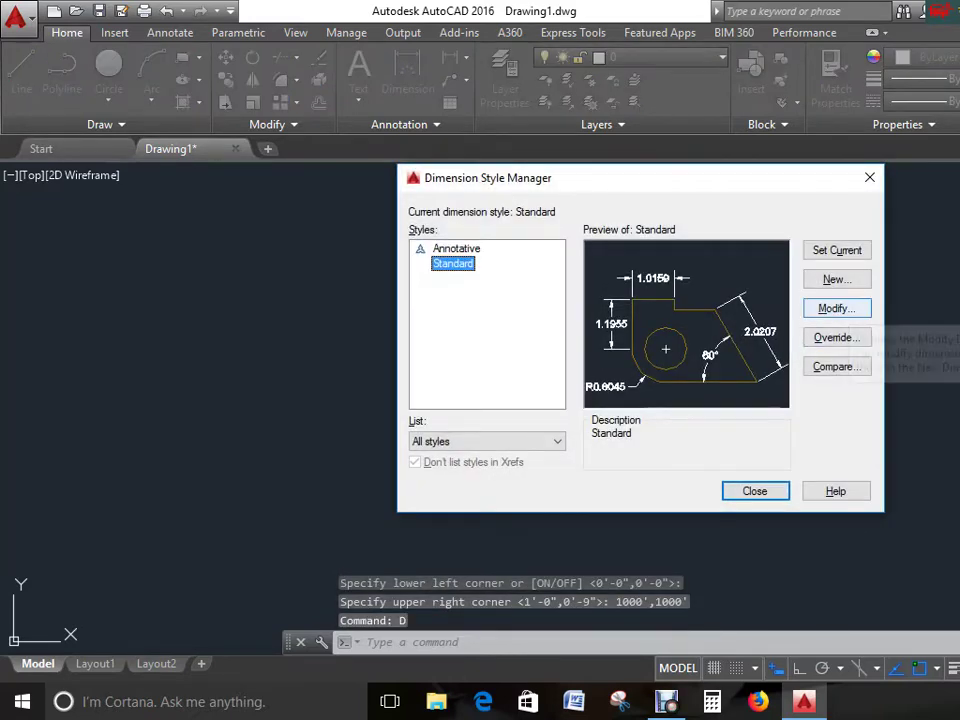
{"action": "left_click", "coordinate": [836, 308]}
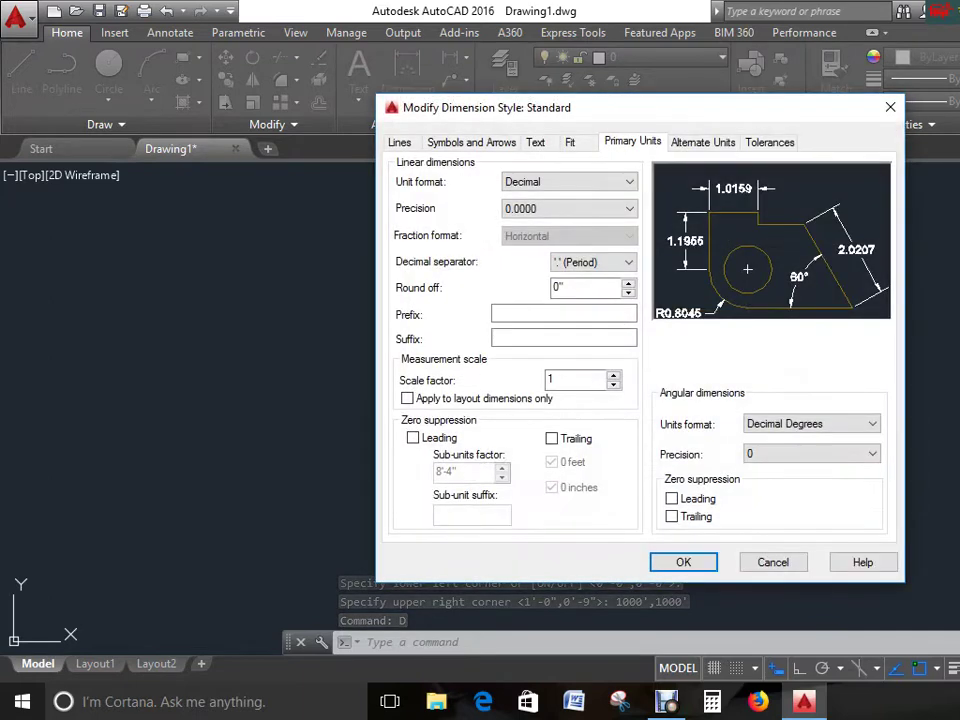
{"action": "left_click", "coordinate": [399, 142]}
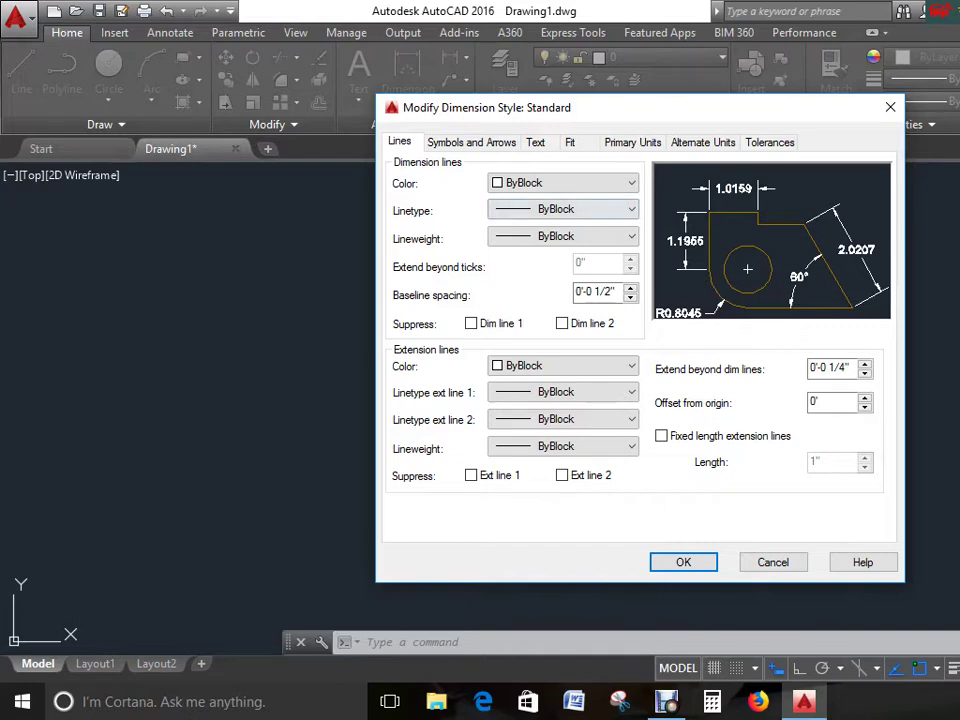
Set dimension line color, linetype and lineweight to ByLayer in the Standard style.
{"action": "left_click", "coordinate": [563, 183]}
{"action": "left_click", "coordinate": [521, 201]}
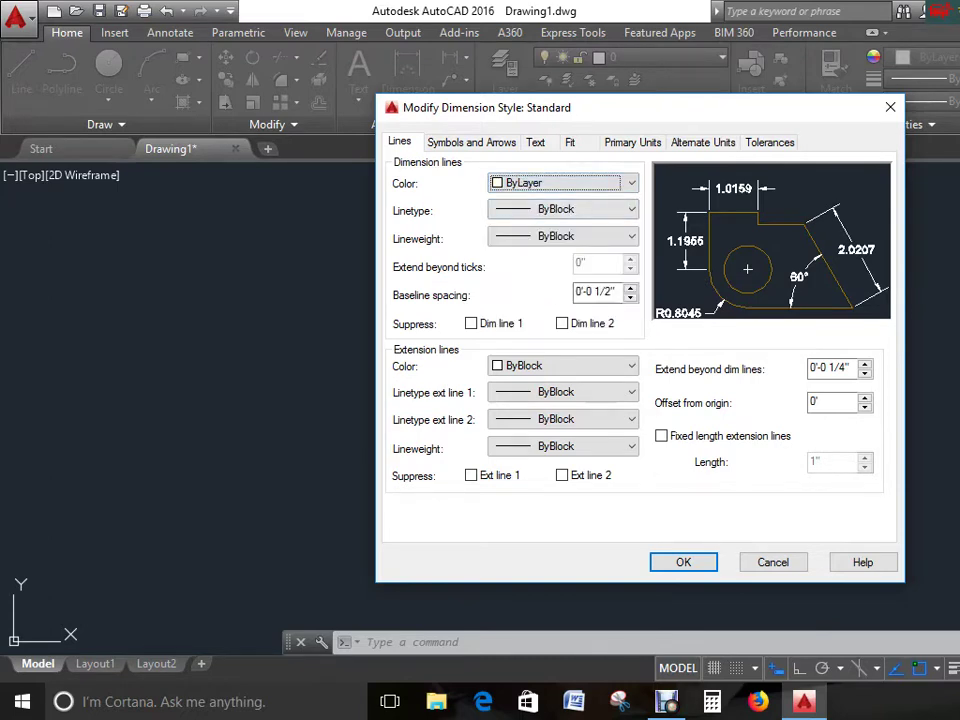
{"action": "left_click", "coordinate": [563, 209]}
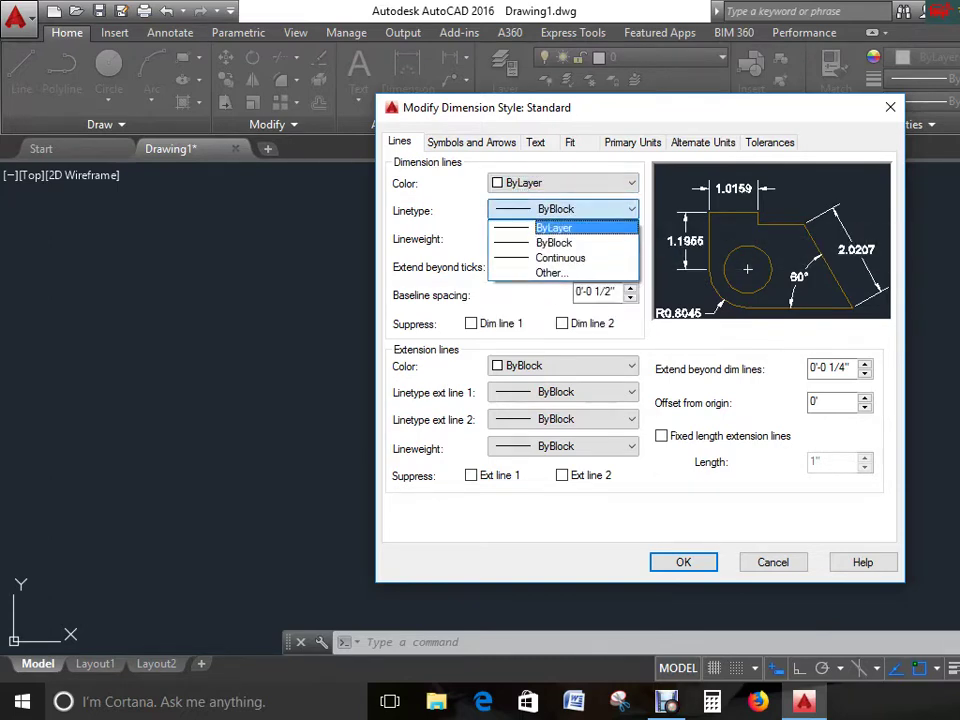
{"action": "left_click", "coordinate": [554, 228]}
{"action": "left_click", "coordinate": [563, 236]}
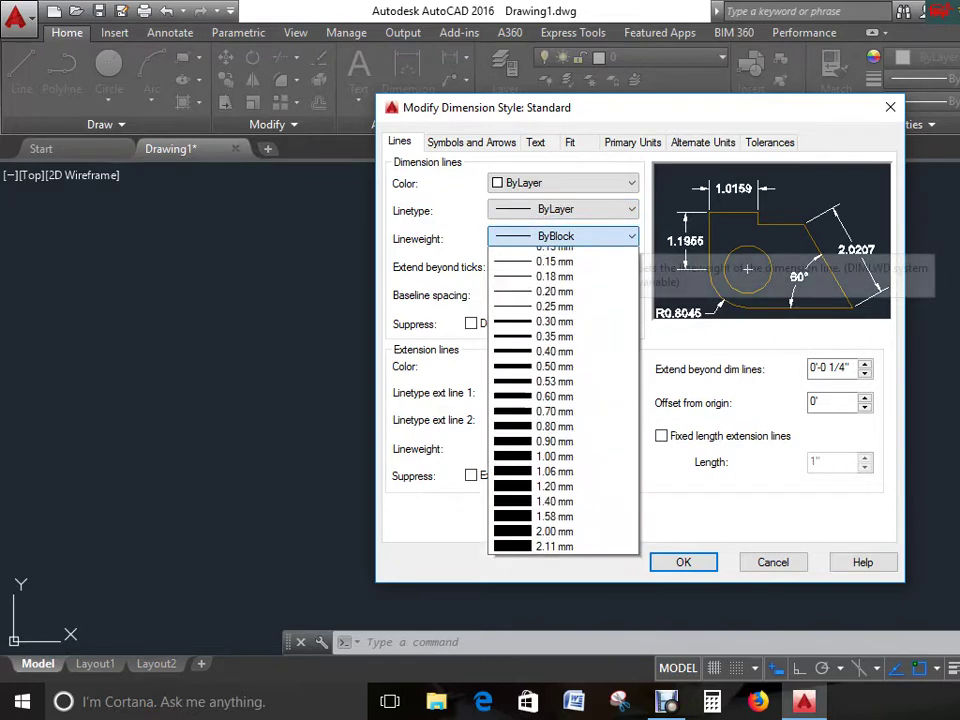
{"action": "left_click", "coordinate": [554, 255]}
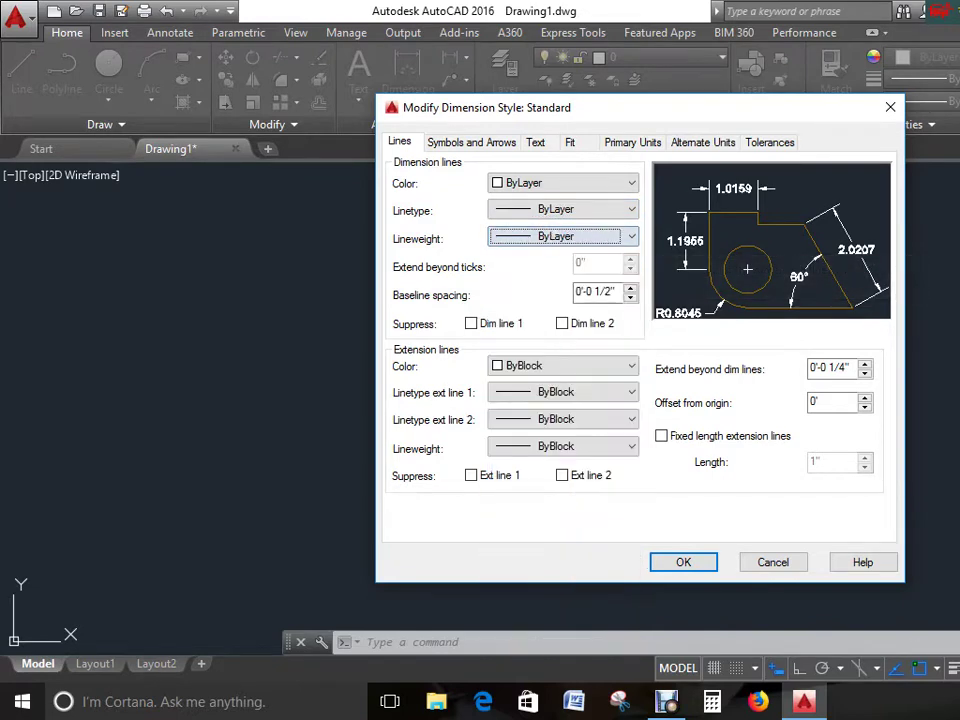
{"action": "left_click", "coordinate": [600, 209]}
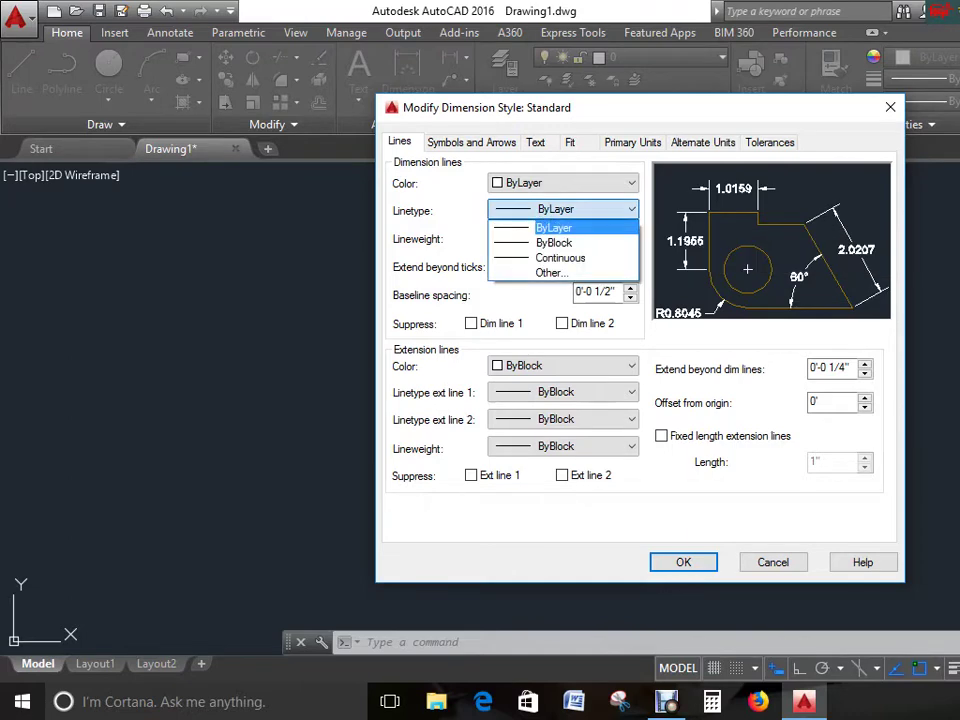
Browse the acad.lin linetypes, cancel loading, and close Select Linetype with nothing added.
{"action": "left_click", "coordinate": [549, 272]}
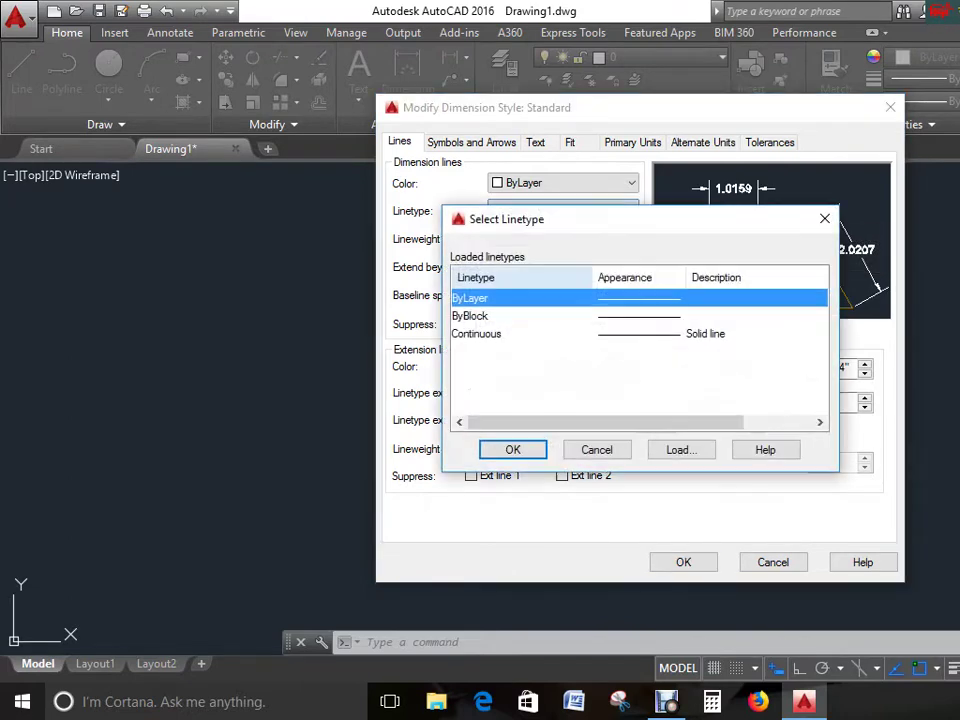
{"action": "left_click", "coordinate": [681, 449]}
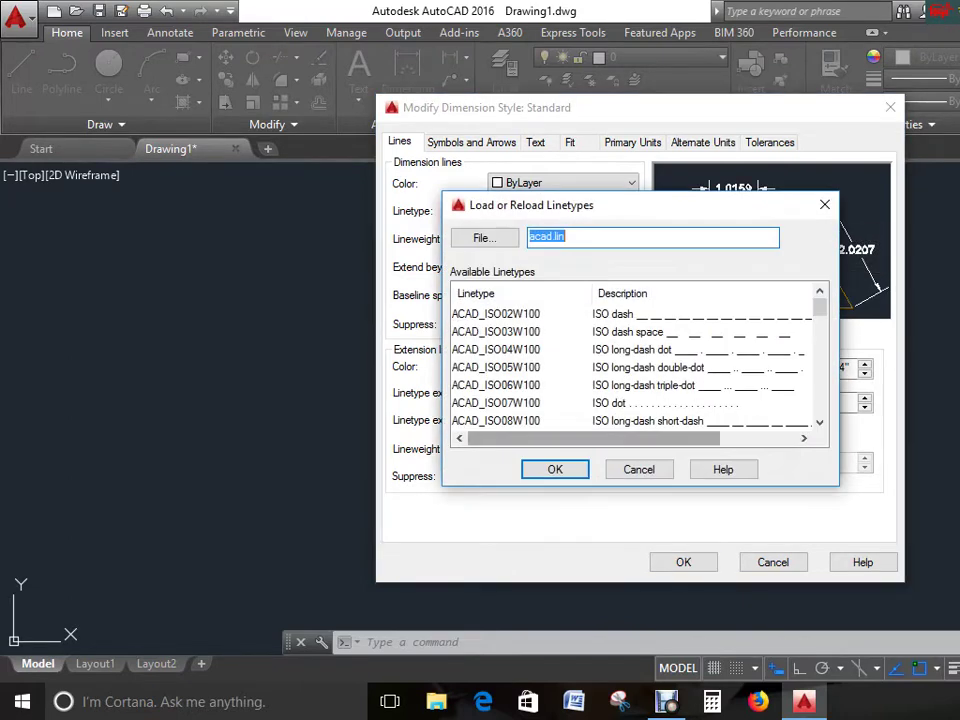
{"action": "scroll", "coordinate": [665, 392], "scroll_direction": "down", "scroll_amount": 5}
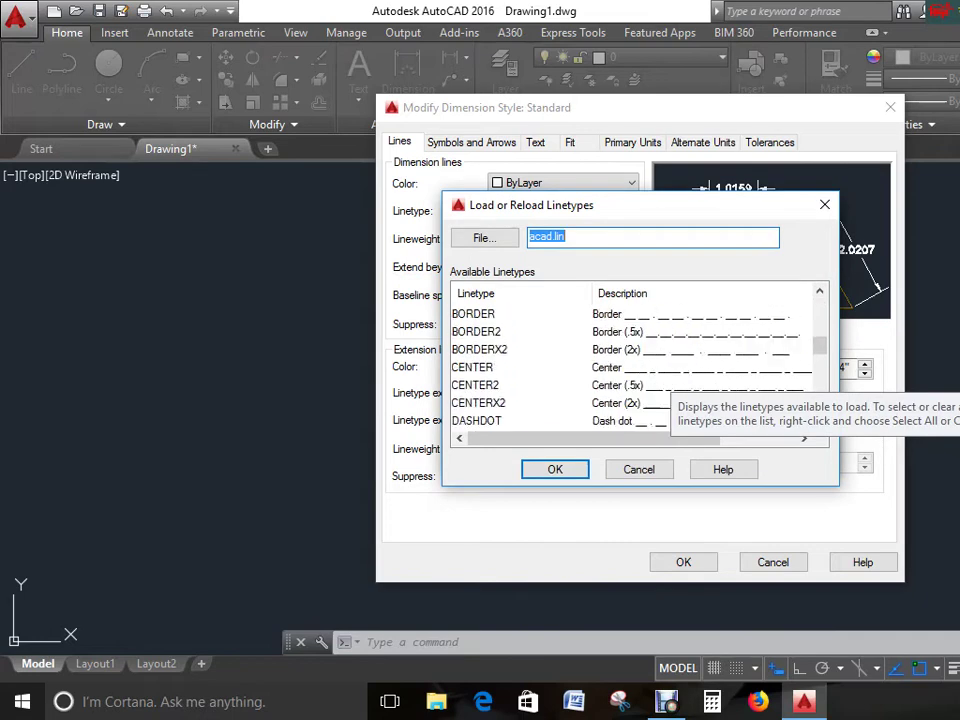
{"action": "key", "text": "Escape"}
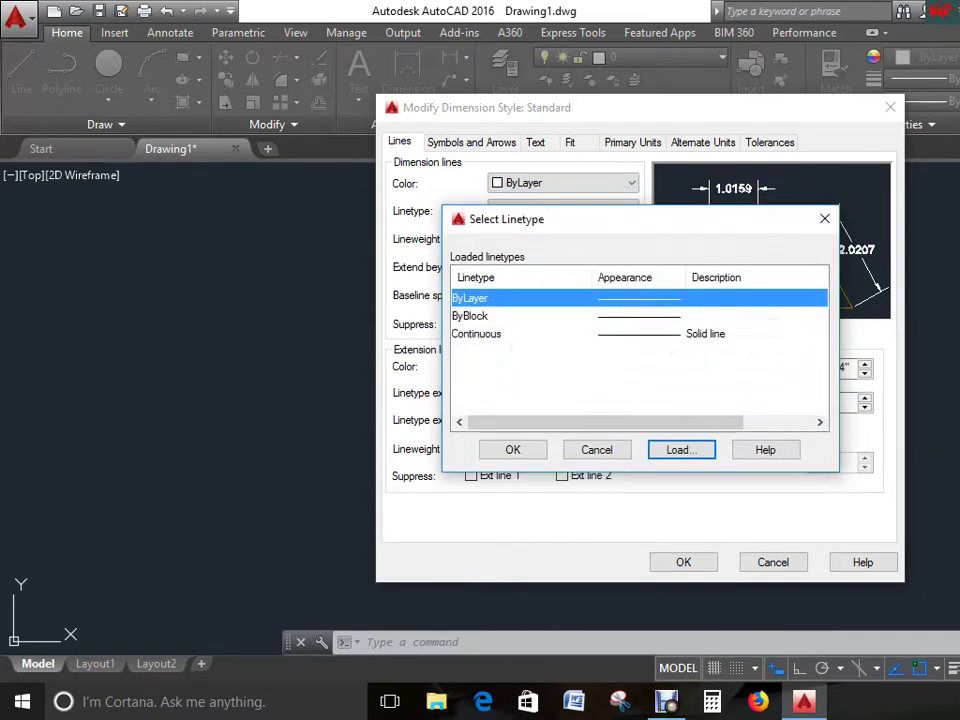
{"action": "left_click", "coordinate": [825, 218]}
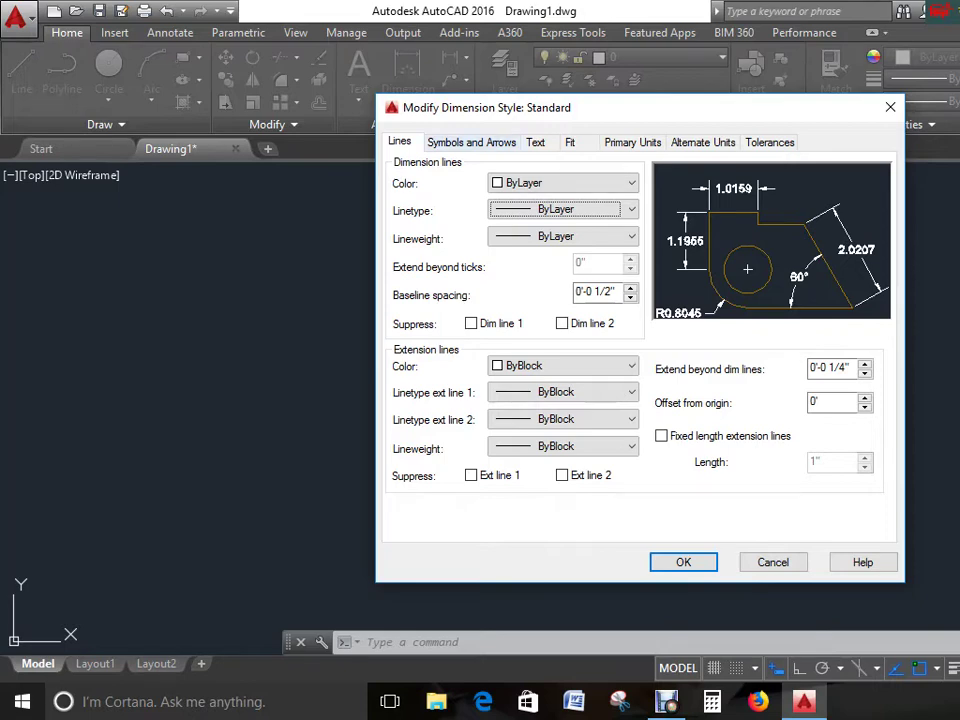
Set the first and second arrowheads to Oblique in Symbols and Arrows.
{"action": "key", "text": "ctrl+Tab"}
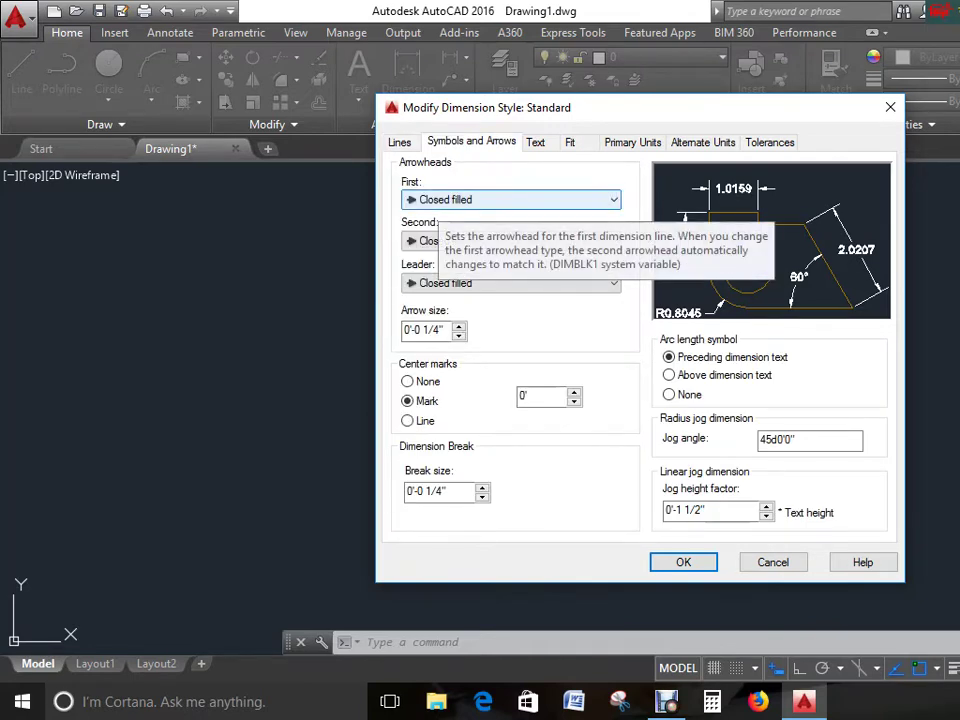
{"action": "key", "text": "alt+Down"}
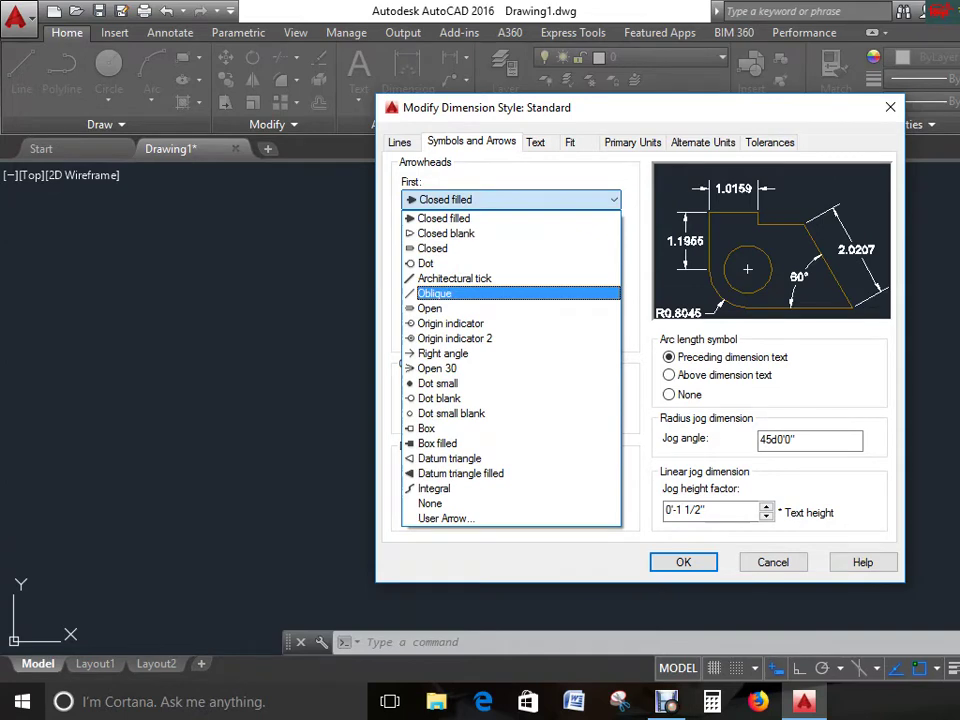
{"action": "key", "text": "Return"}
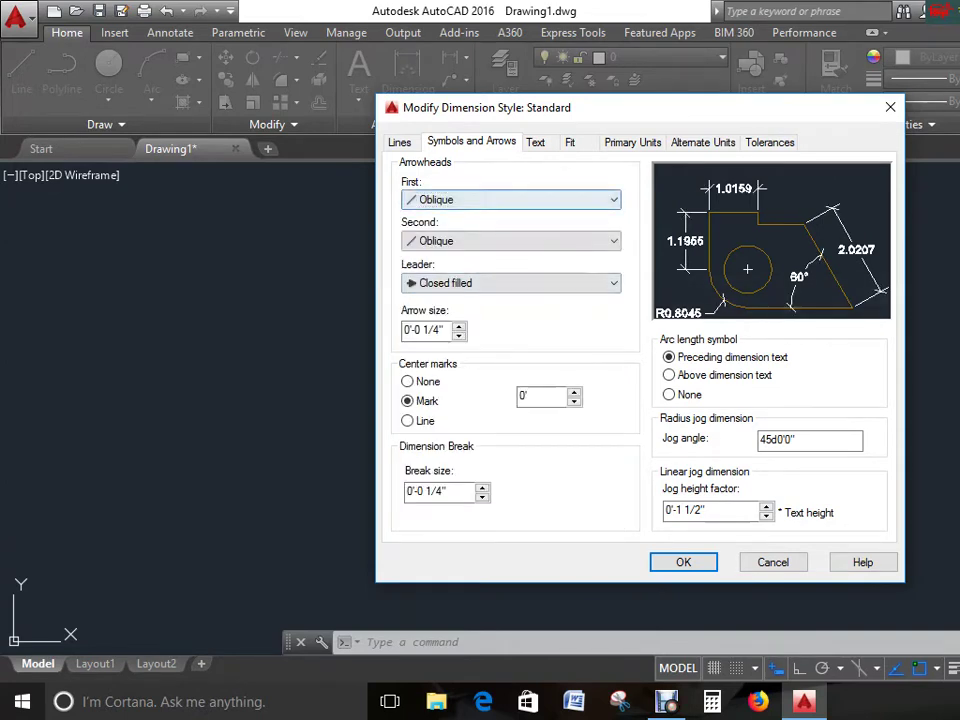
{"action": "key", "text": "alt+Down"}
{"action": "key", "text": "Up"}
{"action": "key", "text": "Up"}
{"action": "key", "text": "Up"}
{"action": "key", "text": "Up"}
{"action": "key", "text": "Up"}
{"action": "key", "text": "Return"}
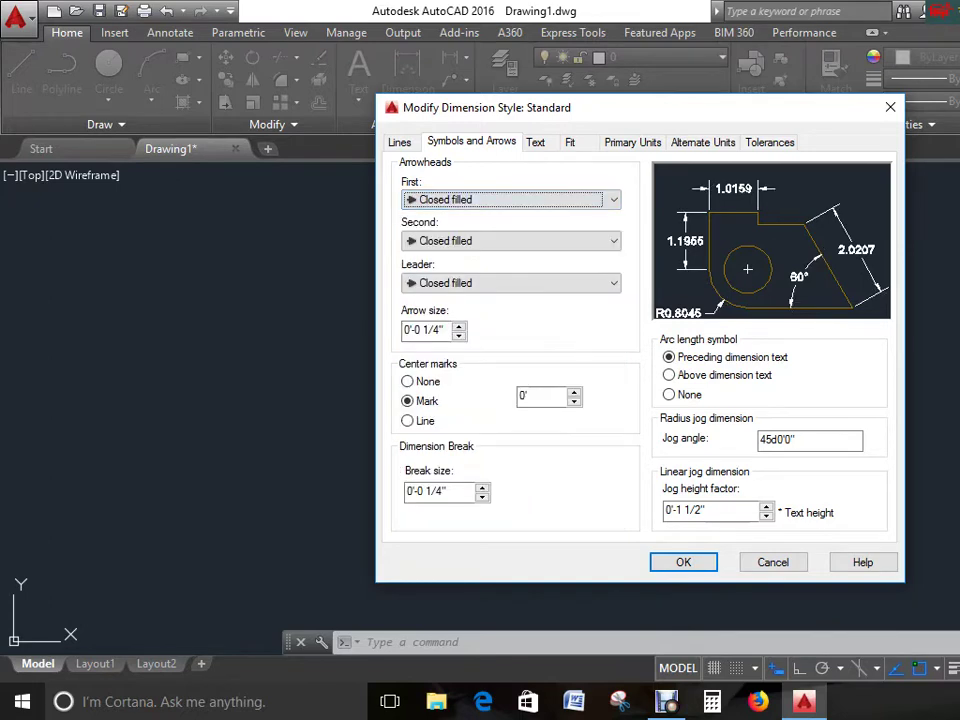
{"action": "key", "text": "alt+Down"}
{"action": "key", "text": "Down"}
{"action": "key", "text": "Down"}
{"action": "key", "text": "Down"}
{"action": "key", "text": "Down"}
{"action": "key", "text": "Down"}
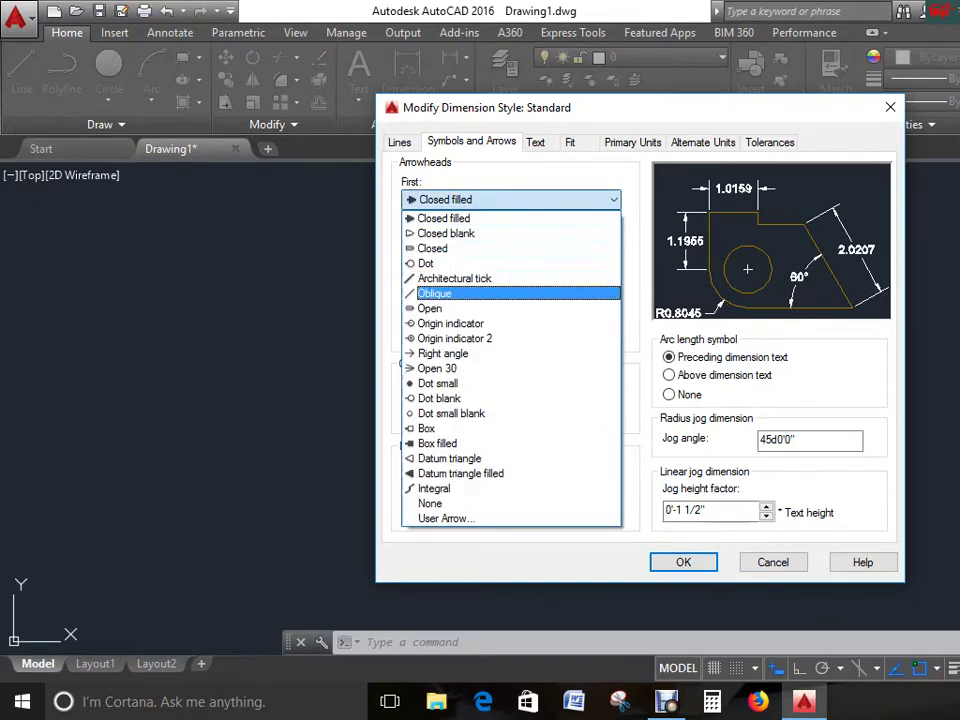
{"action": "key", "text": "Return"}
Set the leader arrowhead to Oblique and place the arc length symbol above dimension text.
{"action": "key", "text": "Tab"}
{"action": "key", "text": "Tab"}
{"action": "key", "text": "alt+Down"}
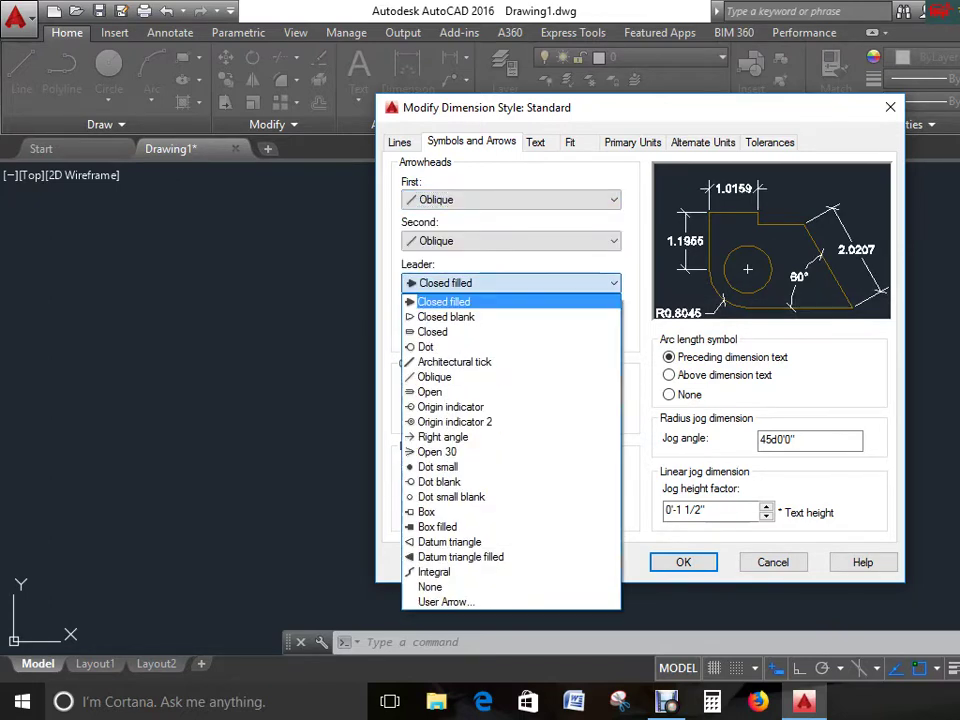
{"action": "key", "text": "Down"}
{"action": "key", "text": "Down"}
{"action": "key", "text": "Down"}
{"action": "key", "text": "Down"}
{"action": "key", "text": "Down"}
{"action": "key", "text": "Up"}
{"action": "key", "text": "Down"}
{"action": "key", "text": "Down"}
{"action": "key", "text": "Up"}
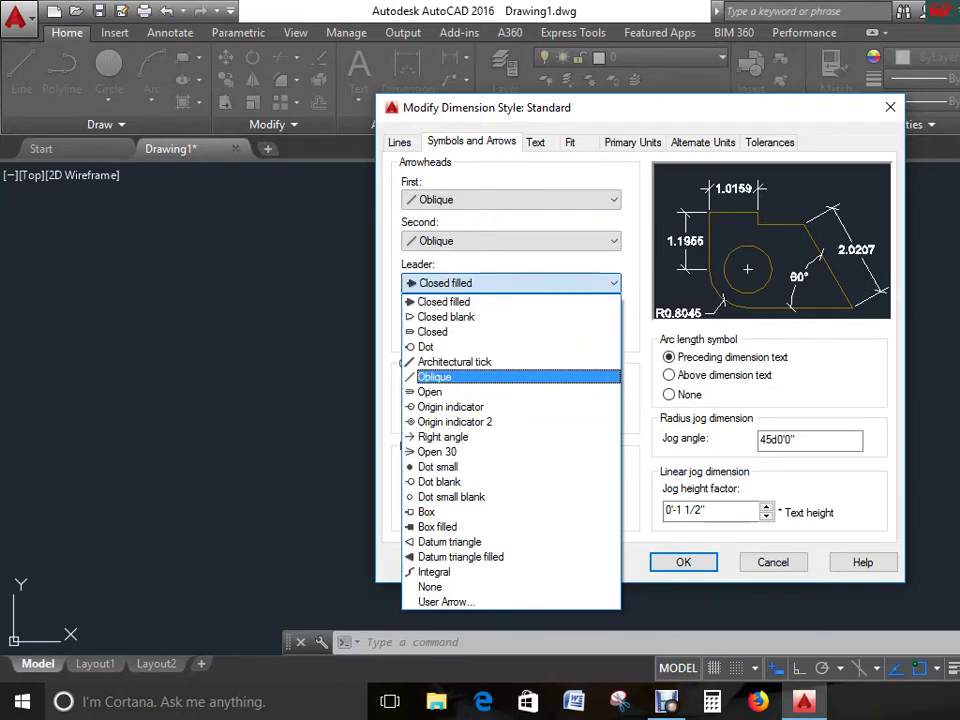
{"action": "key", "text": "Down"}
{"action": "key", "text": "Down"}
{"action": "key", "text": "Down"}
{"action": "key", "text": "Up"}
{"action": "key", "text": "Up"}
{"action": "key", "text": "Up"}
{"action": "key", "text": "Up"}
{"action": "key", "text": "Up"}
{"action": "key", "text": "Up"}
{"action": "key", "text": "Down"}
{"action": "key", "text": "Down"}
{"action": "key", "text": "Return"}
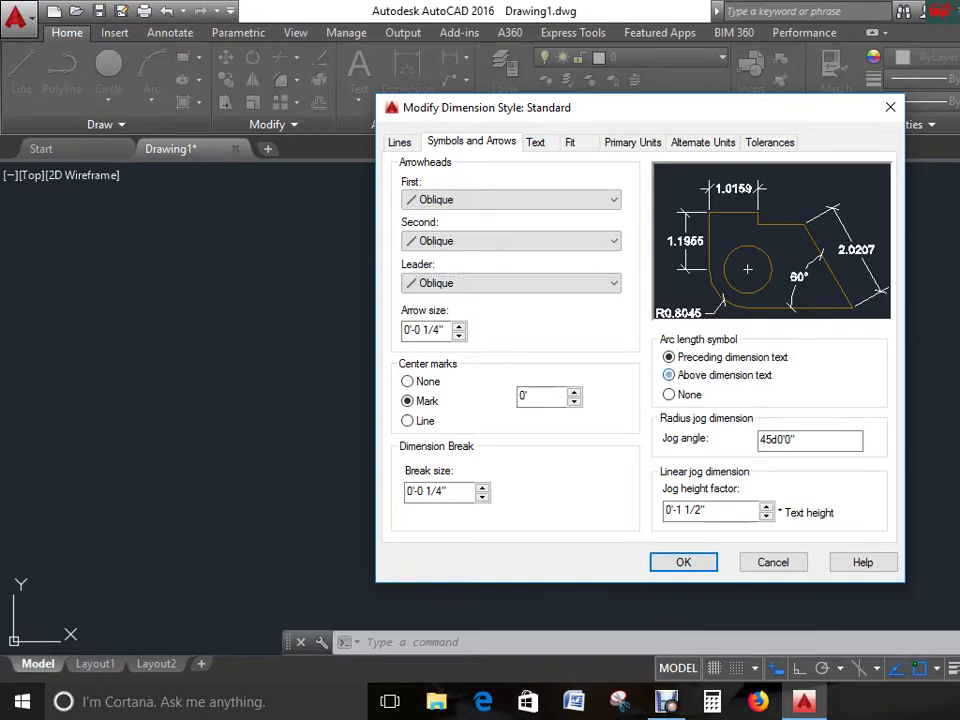
{"action": "left_click", "coordinate": [669, 375]}
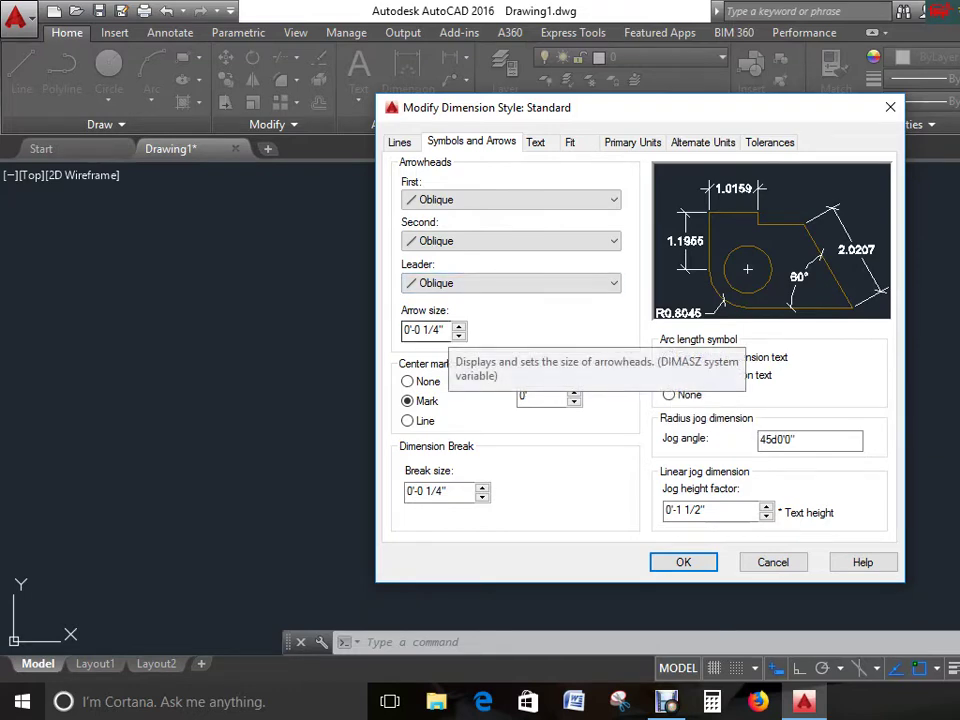
Enter 2 for both the arrow size and the center mark size.
{"action": "left_click_drag", "start_coordinate": [443, 330], "coordinate": [404, 330]}
{"action": "type", "text": "2"}
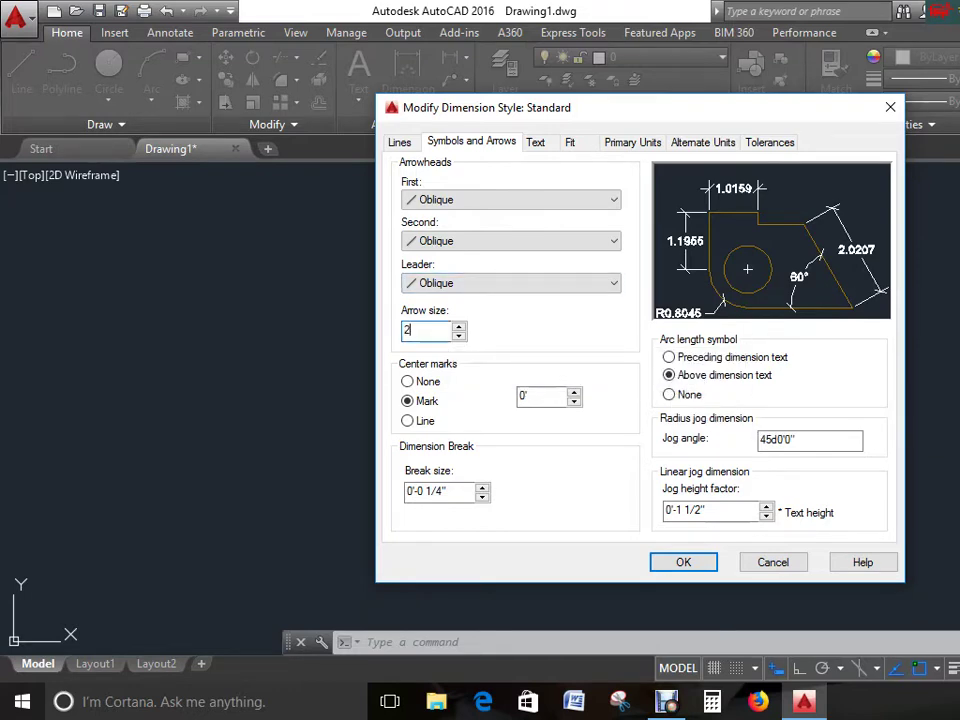
{"action": "key", "text": "Tab"}
{"action": "key", "text": "Tab"}
{"action": "type", "text": "2"}
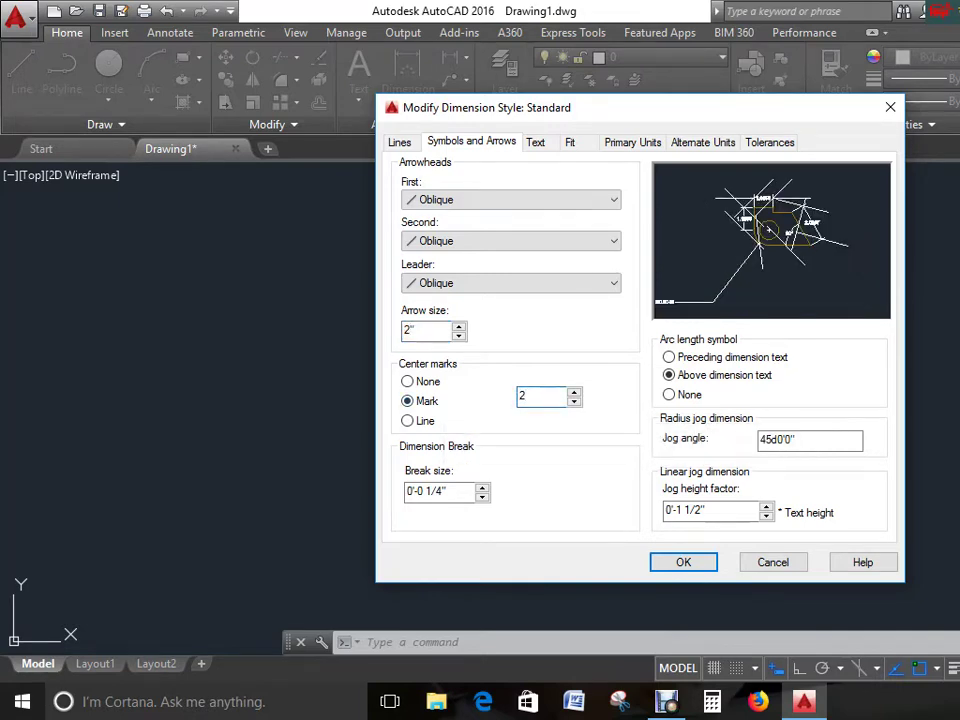
{"action": "key", "text": "ctrl+Tab"}
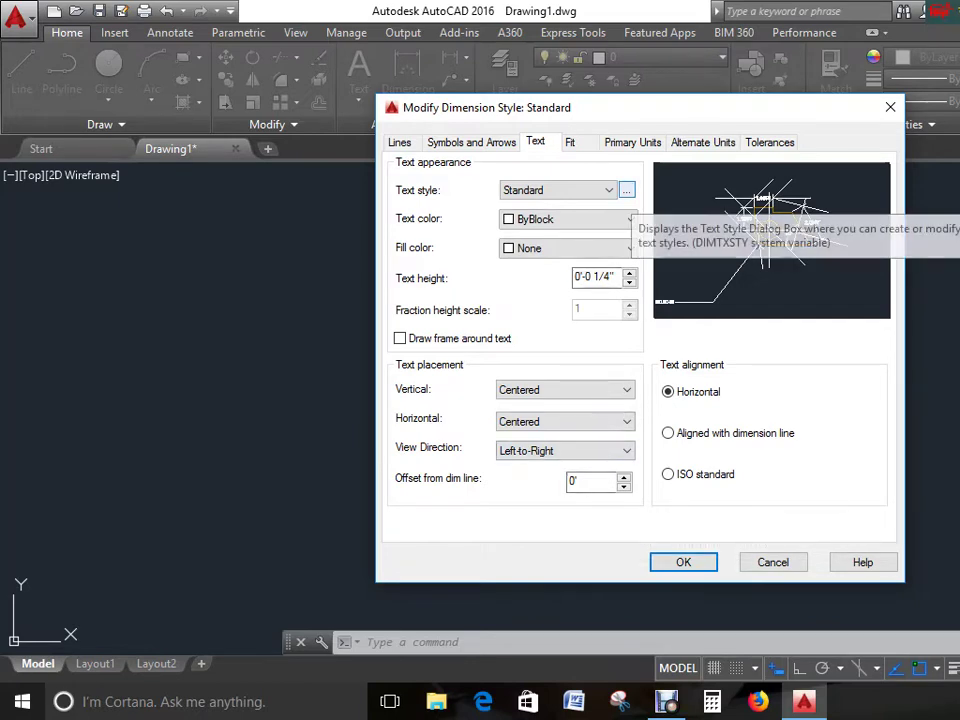
Set the Standard text style's font to Times New Roman.
{"action": "left_click", "coordinate": [626, 190]}
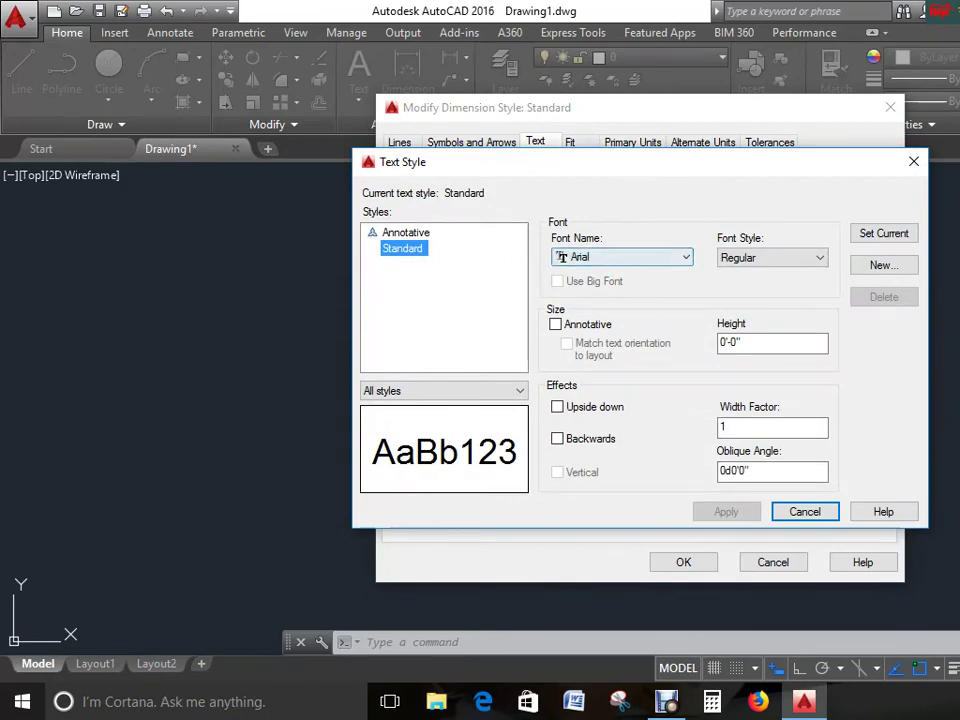
{"action": "left_click", "coordinate": [621, 257]}
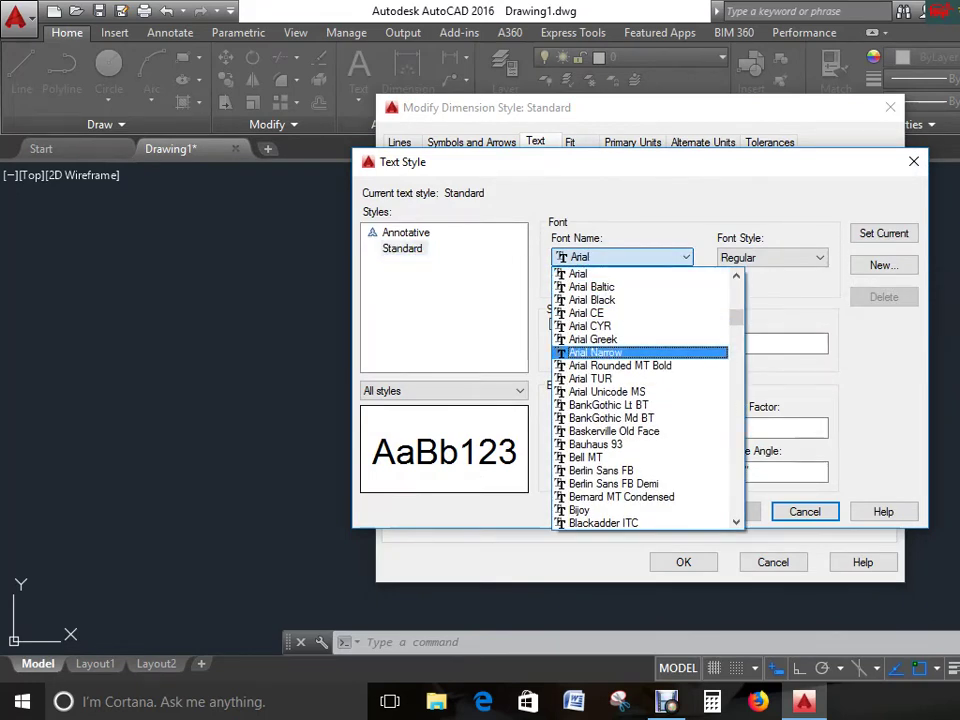
{"action": "key", "text": "t"}
{"action": "left_click", "coordinate": [600, 352]}
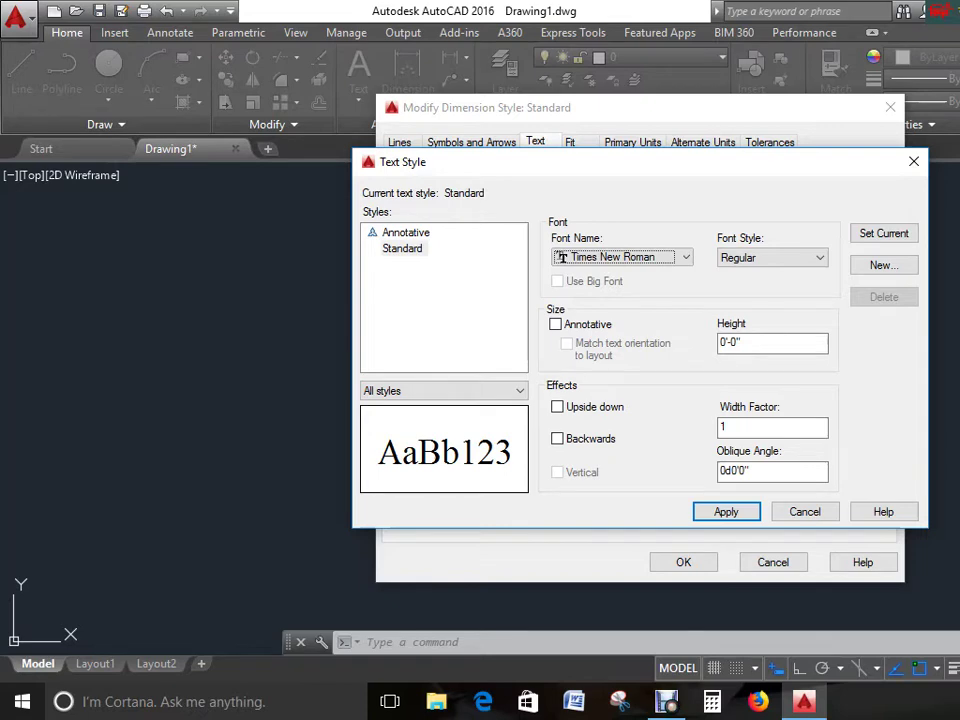
{"action": "left_click", "coordinate": [562, 258]}
{"action": "scroll", "coordinate": [560, 300], "scroll_direction": "up", "scroll_amount": 3}
{"action": "key", "text": "Home"}
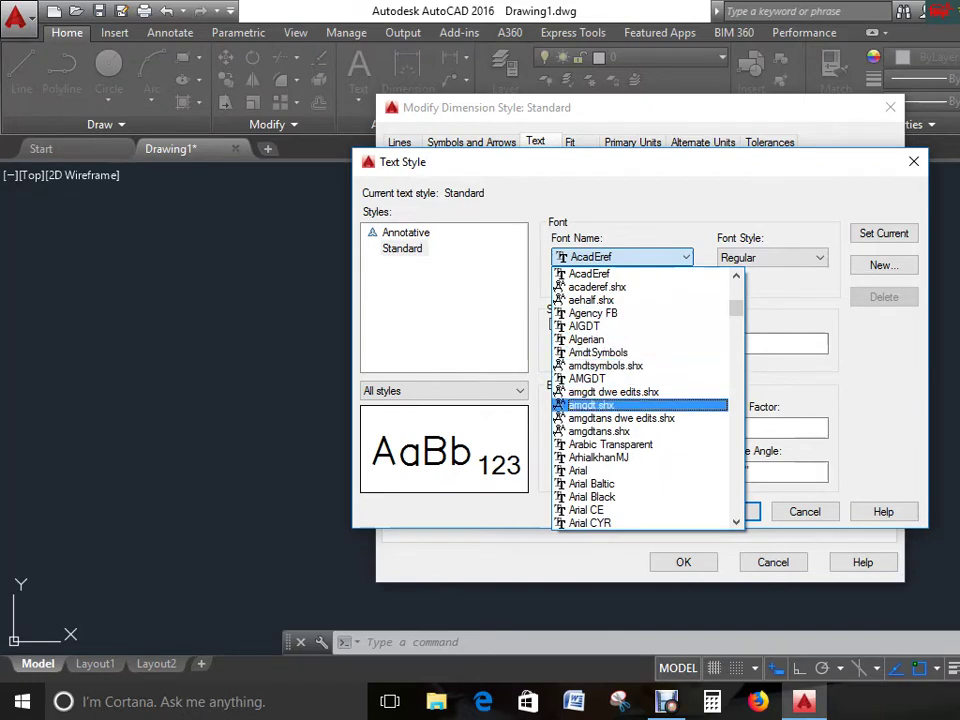
{"action": "left_click", "coordinate": [580, 470]}
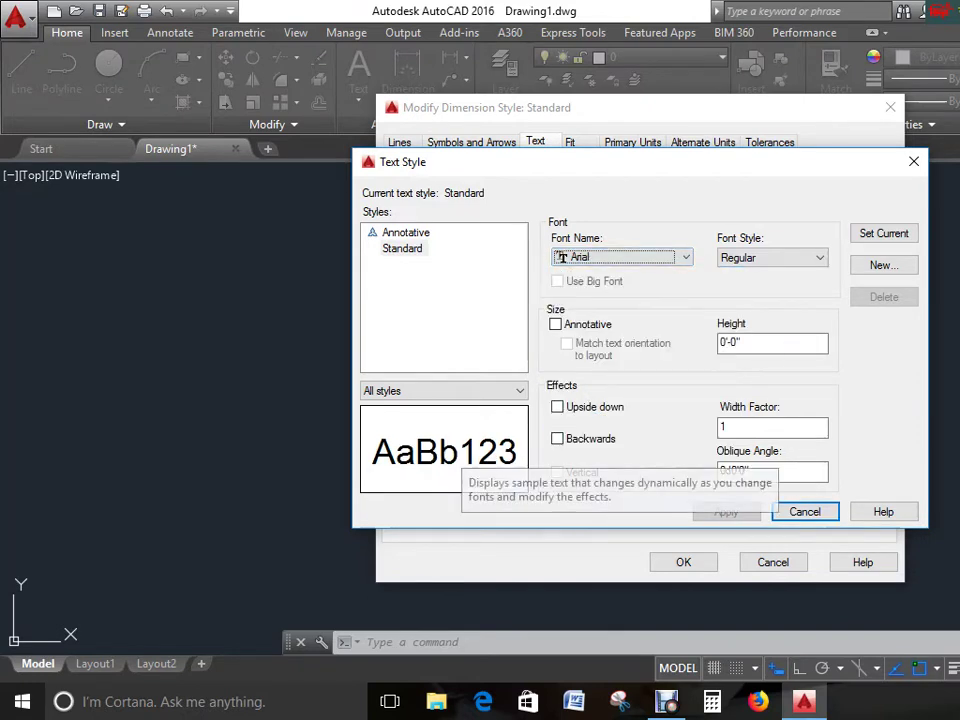
{"action": "left_click", "coordinate": [620, 257]}
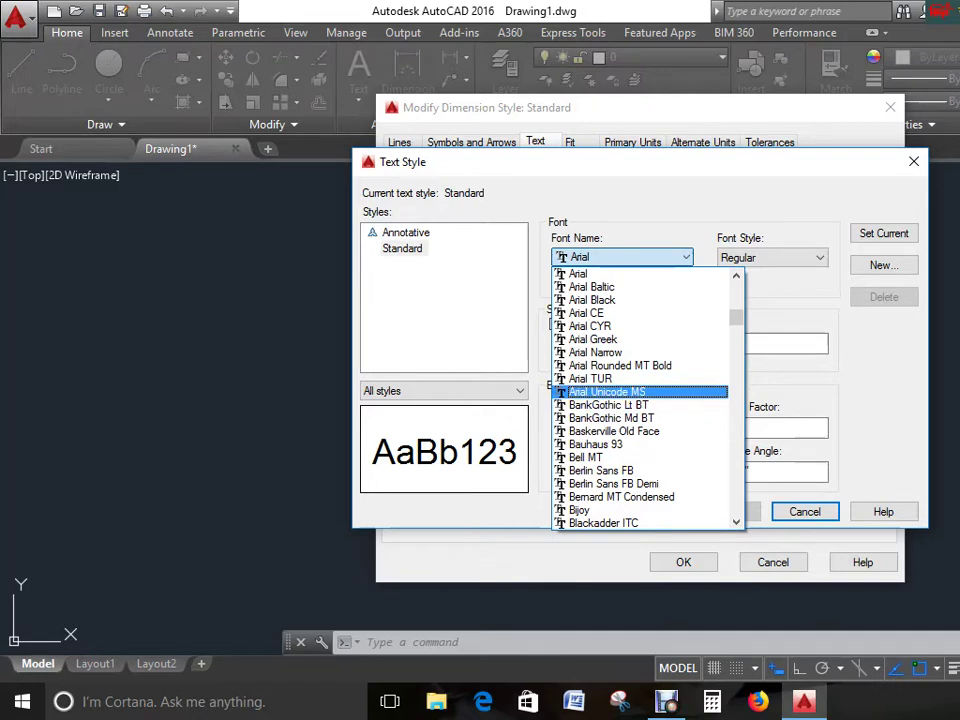
{"action": "key", "text": "t"}
{"action": "left_click", "coordinate": [611, 349]}
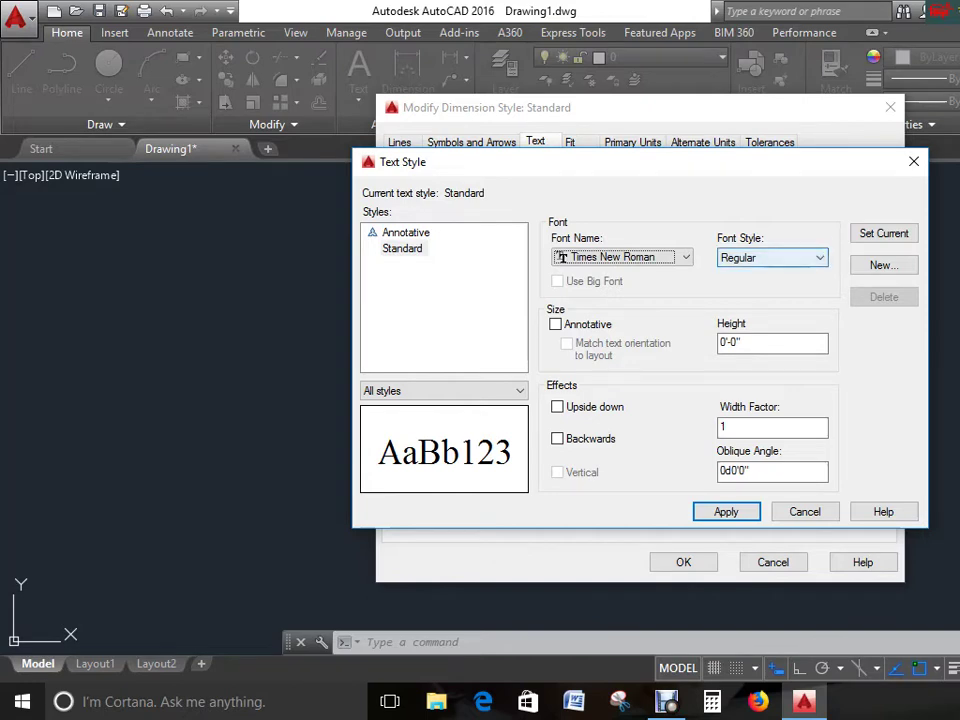
Keep Regular font style, enter height 8, and apply it to the Standard text style.
{"action": "left_click", "coordinate": [772, 257]}
{"action": "key", "text": "Return"}
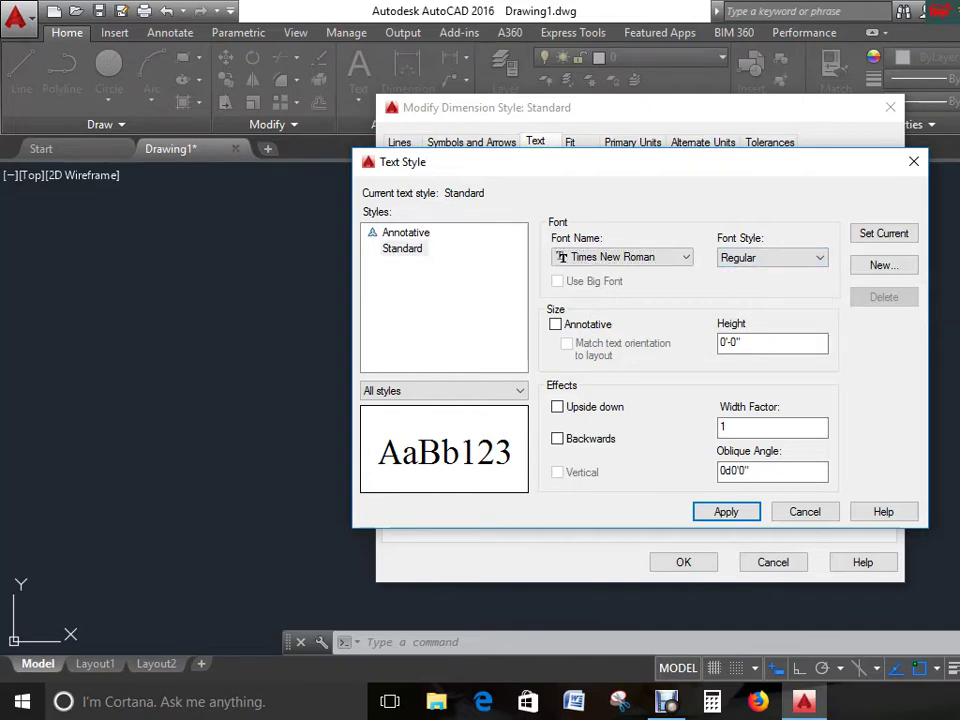
{"action": "key", "text": "Tab"}
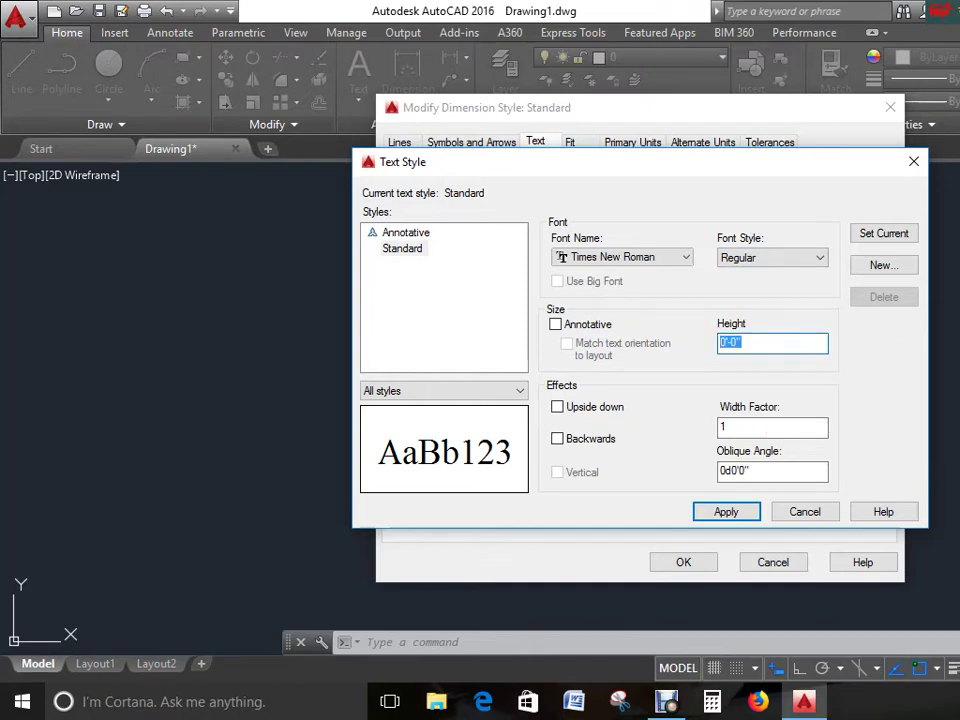
{"action": "type", "text": "8"}
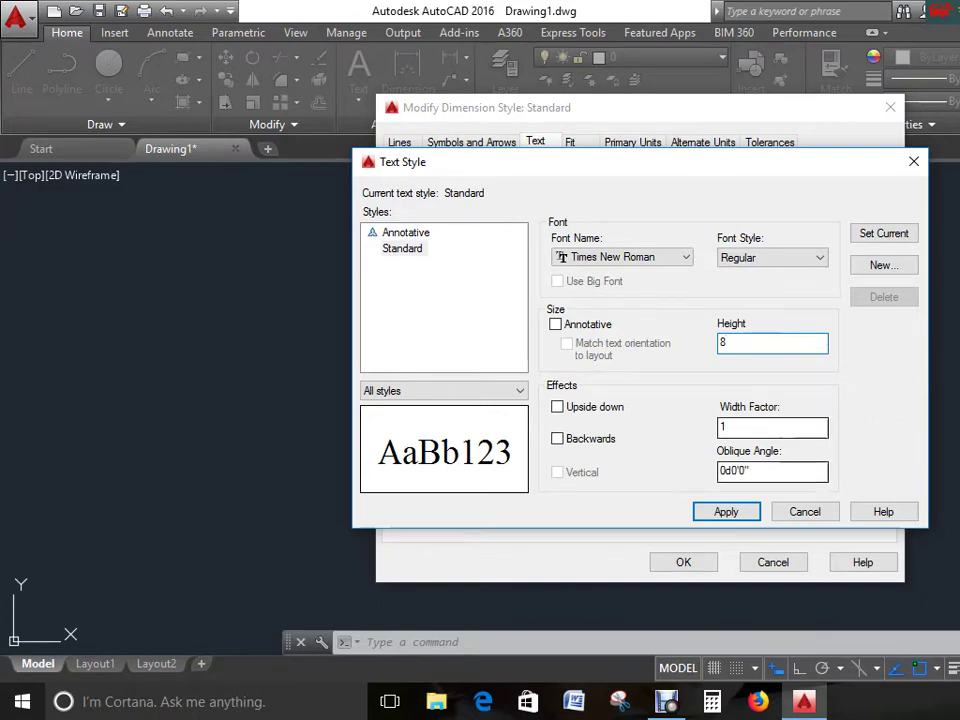
{"action": "left_click", "coordinate": [726, 511]}
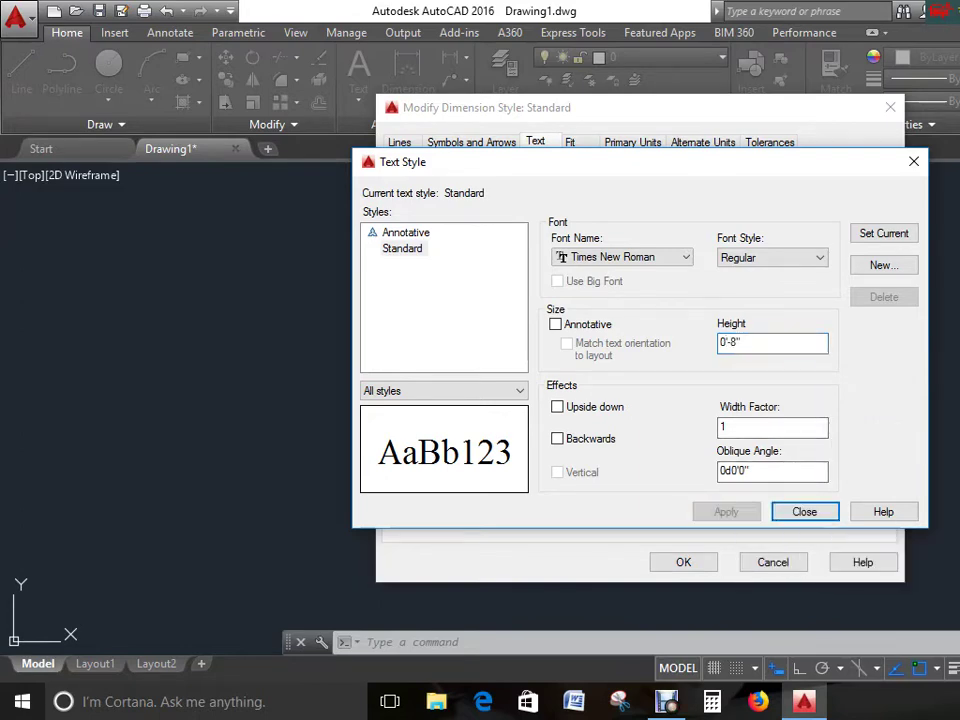
Align Standard dimension text with the dimension line and use Architectural units at 0'-0" precision.
{"action": "key", "text": "Escape"}
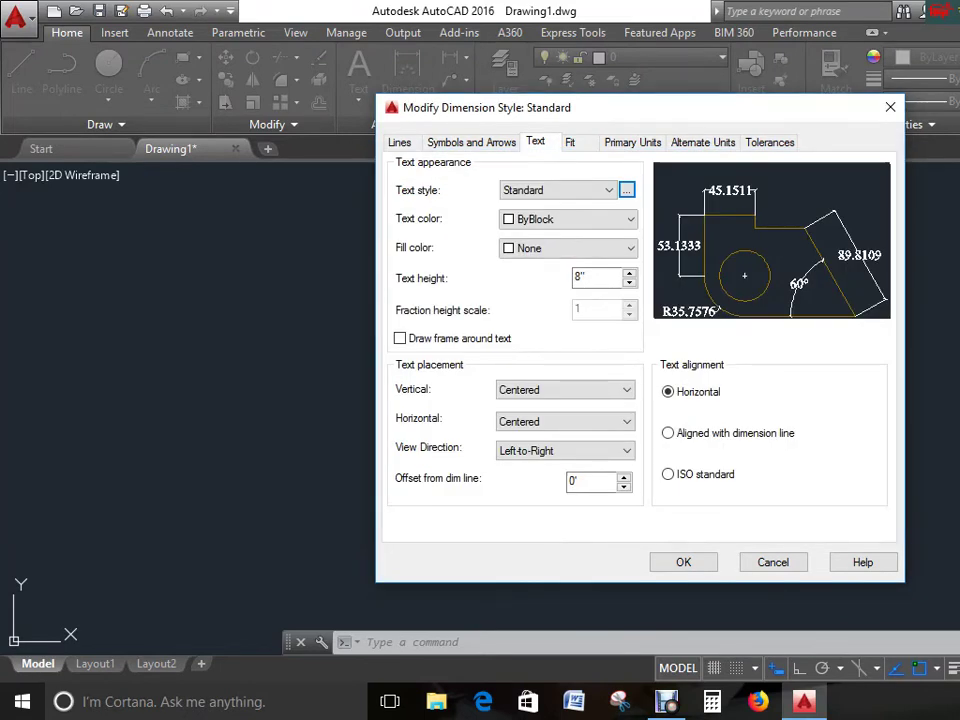
{"action": "left_click", "coordinate": [668, 433]}
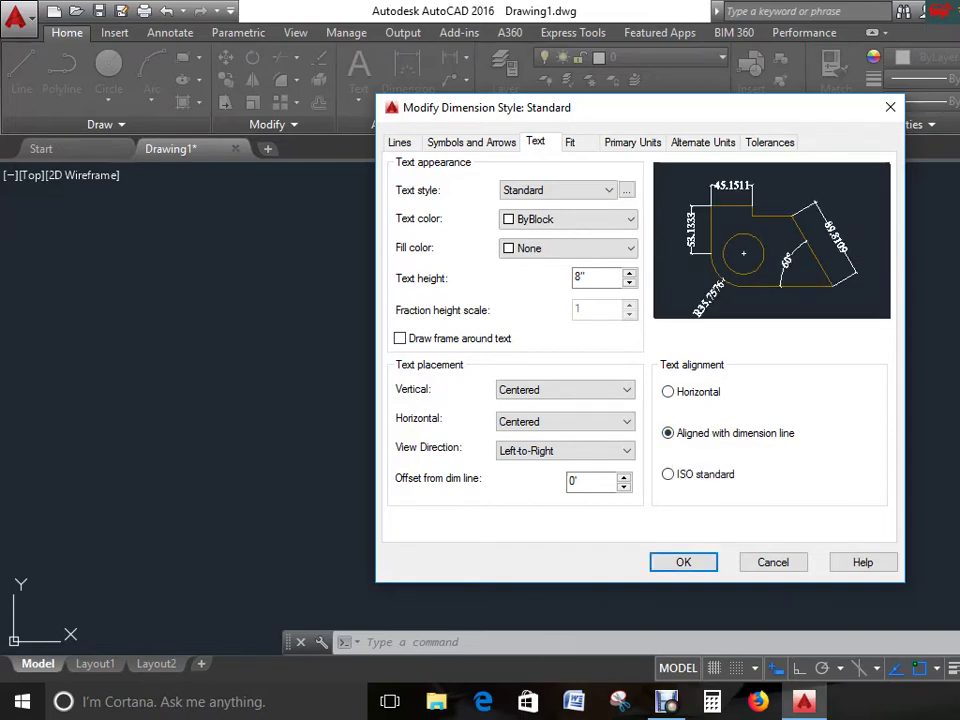
{"action": "left_click", "coordinate": [632, 141]}
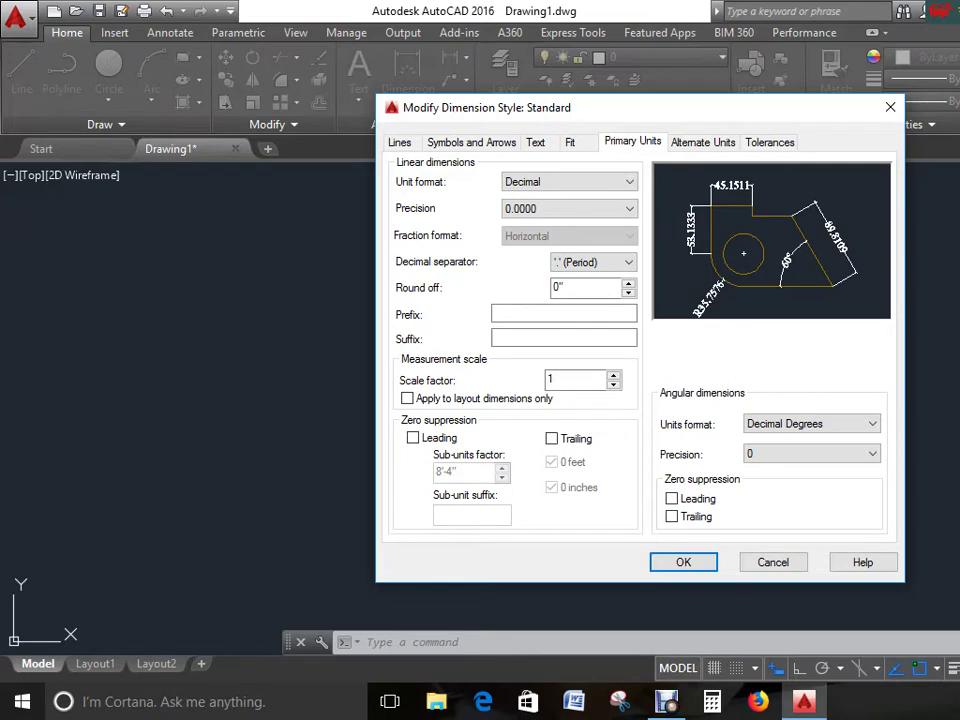
{"action": "left_click", "coordinate": [568, 181]}
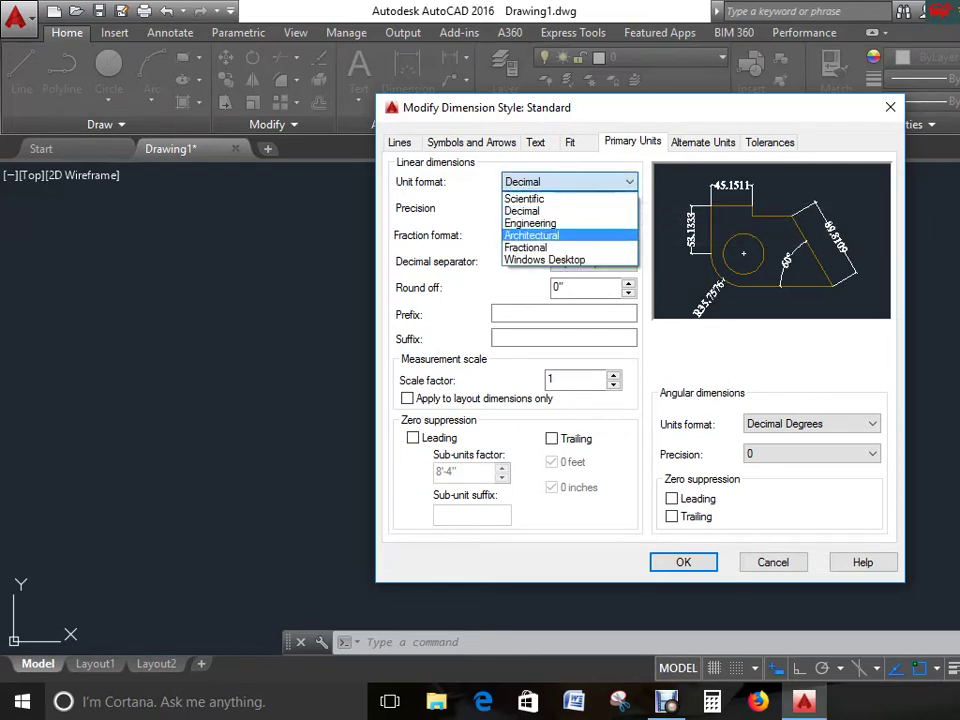
{"action": "left_click", "coordinate": [531, 235]}
{"action": "left_click", "coordinate": [568, 208]}
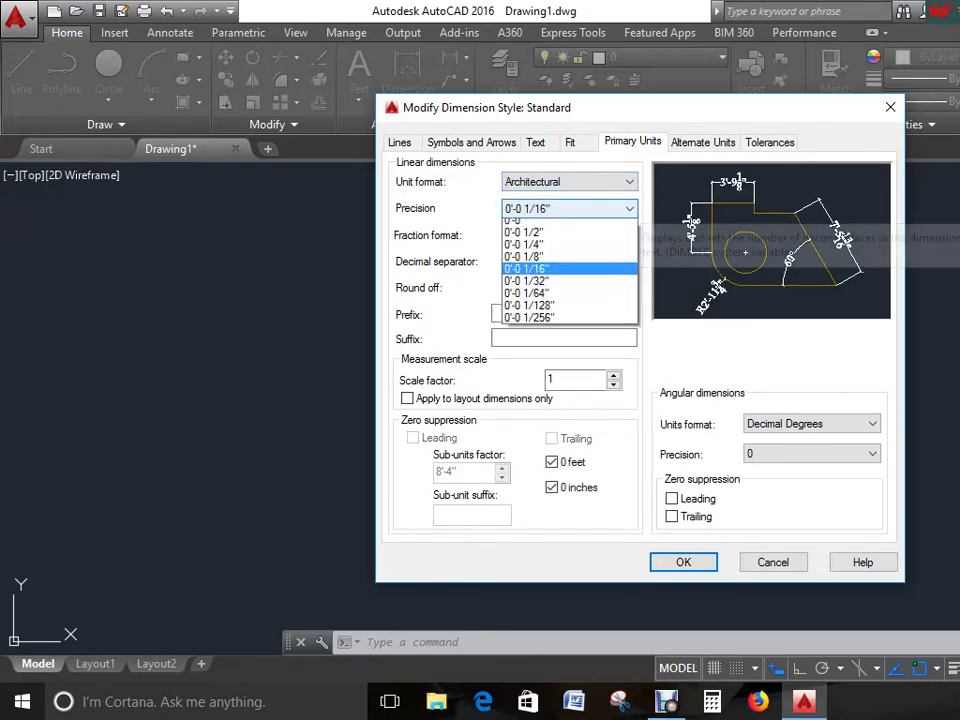
{"action": "left_click", "coordinate": [520, 225]}
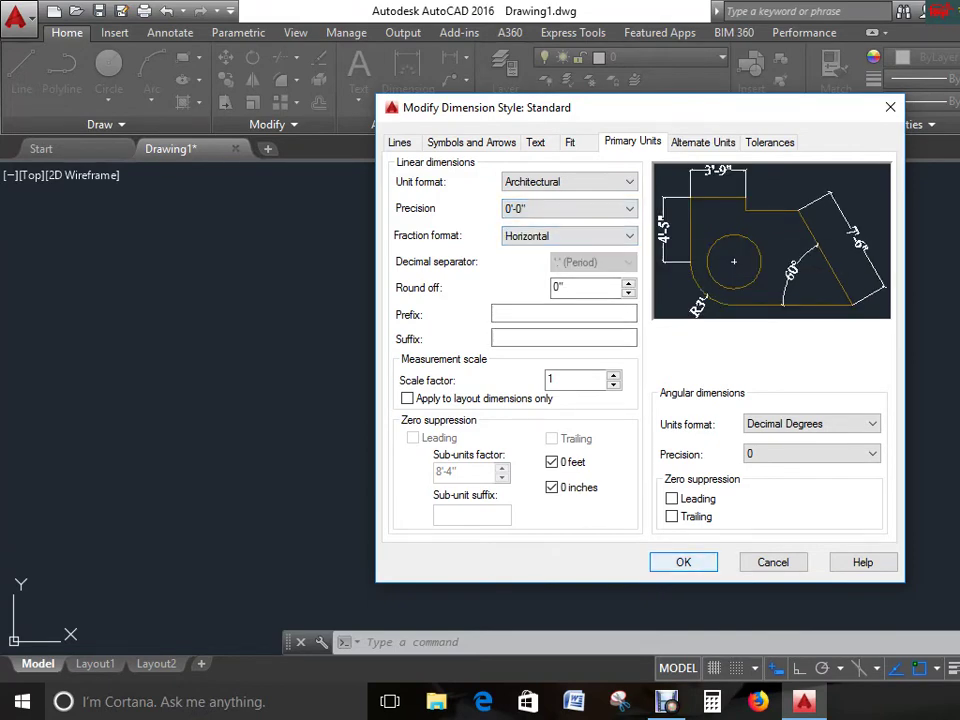
{"action": "key", "text": "Return"}
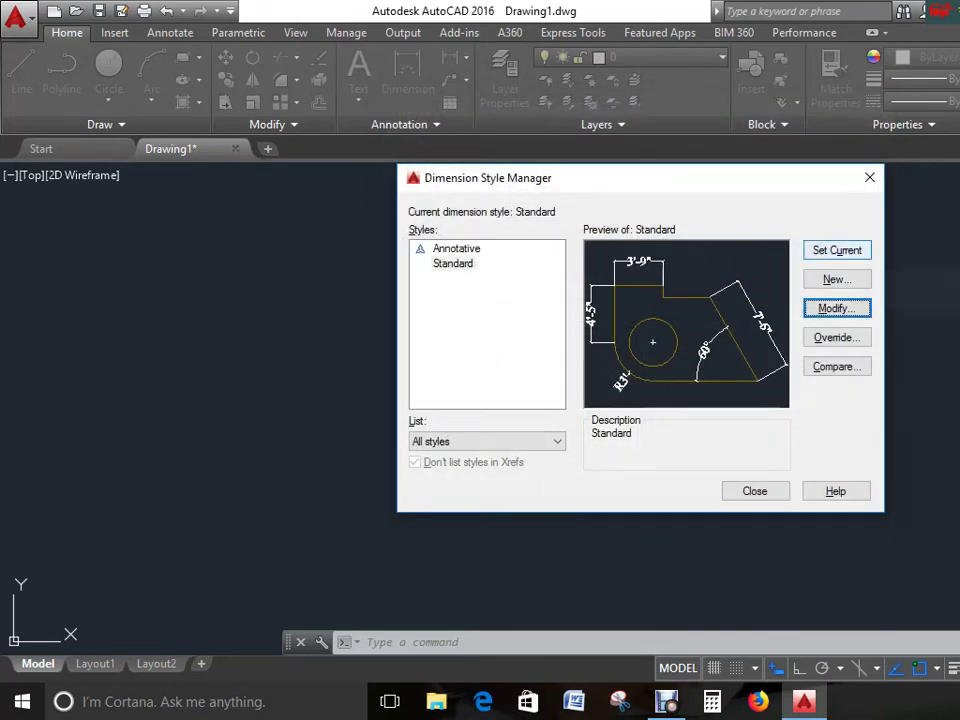
Set Standard as the current dimension style and close the Dimension Style Manager.
{"action": "left_click", "coordinate": [836, 251]}
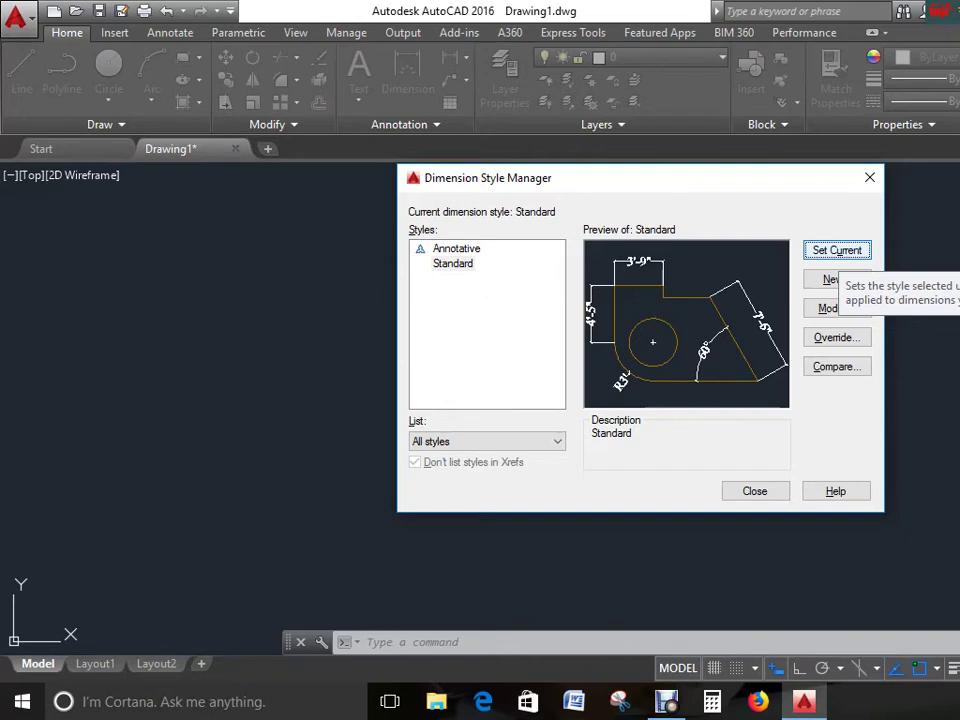
{"action": "left_click", "coordinate": [755, 491]}
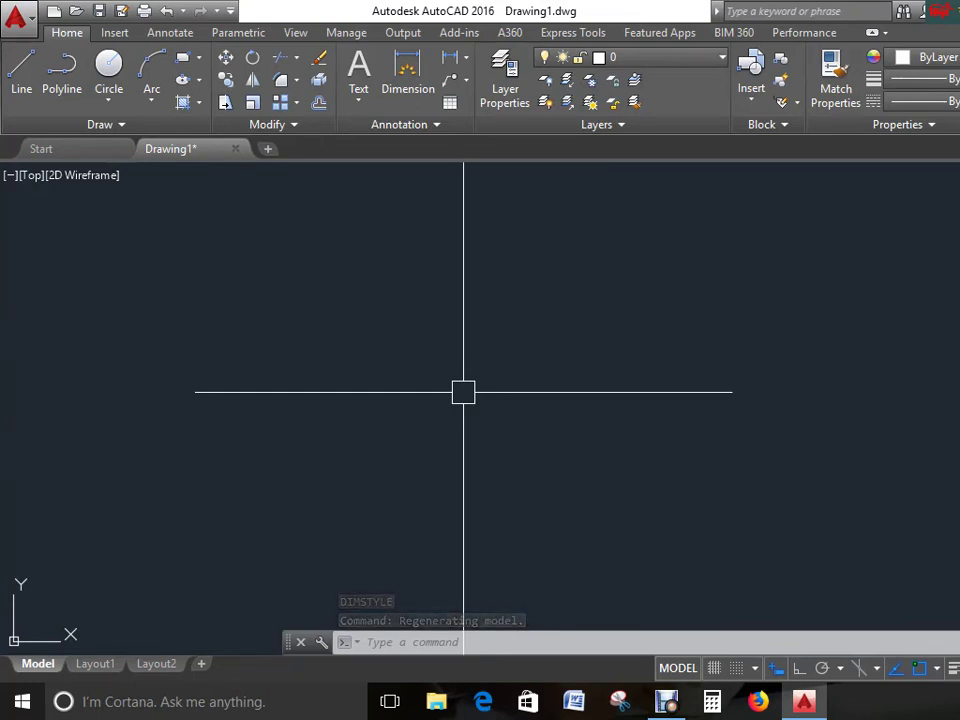
Draw a 12' horizontal line with Ortho on and pan it to the center of the view.
{"action": "type", "text": "l"}
{"action": "key", "text": "Return"}
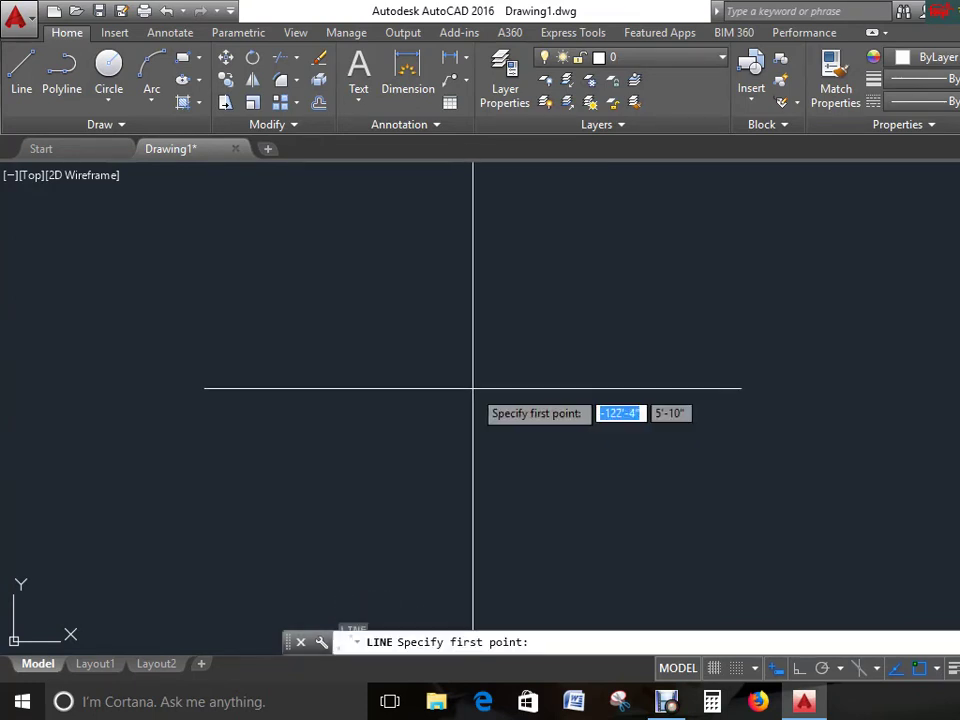
{"action": "left_click", "coordinate": [435, 328]}
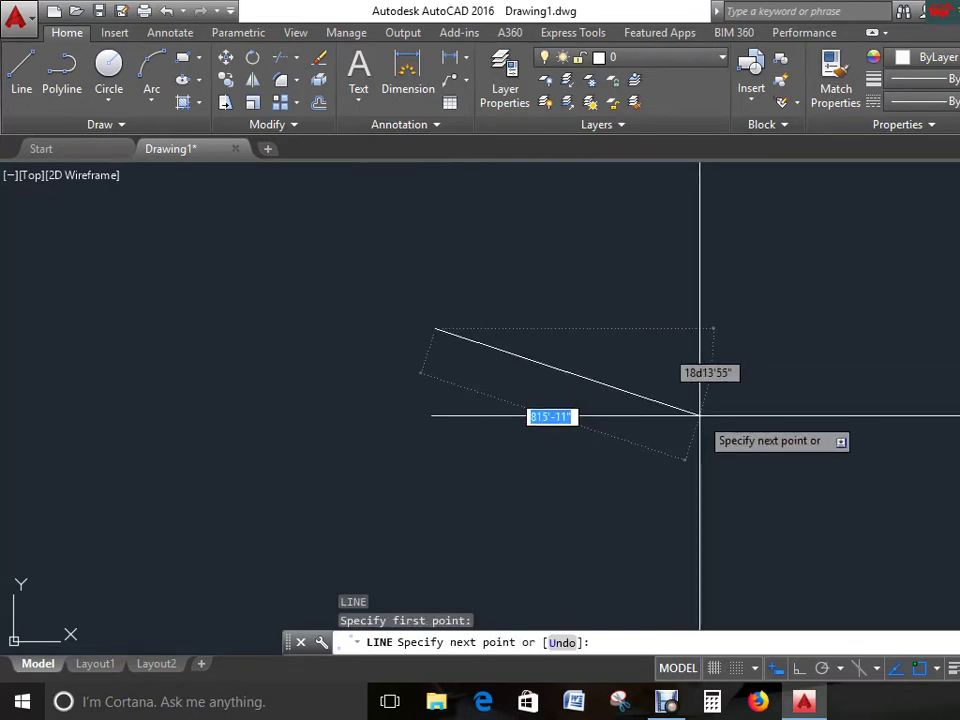
{"action": "key", "text": "F8"}
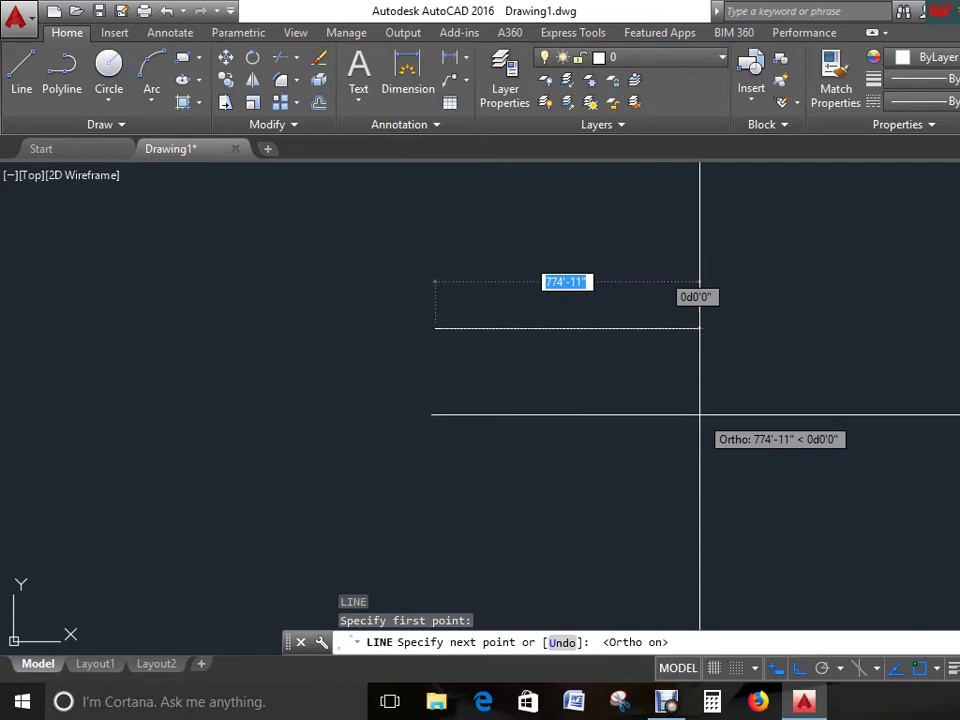
{"action": "type", "text": "12'"}
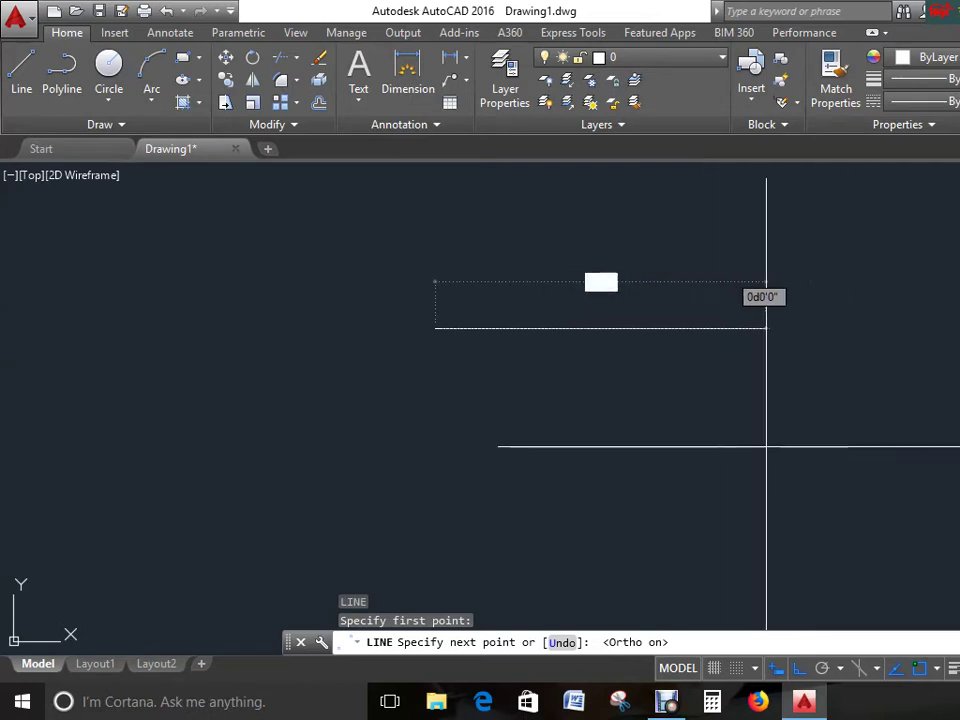
{"action": "key", "text": "Return"}
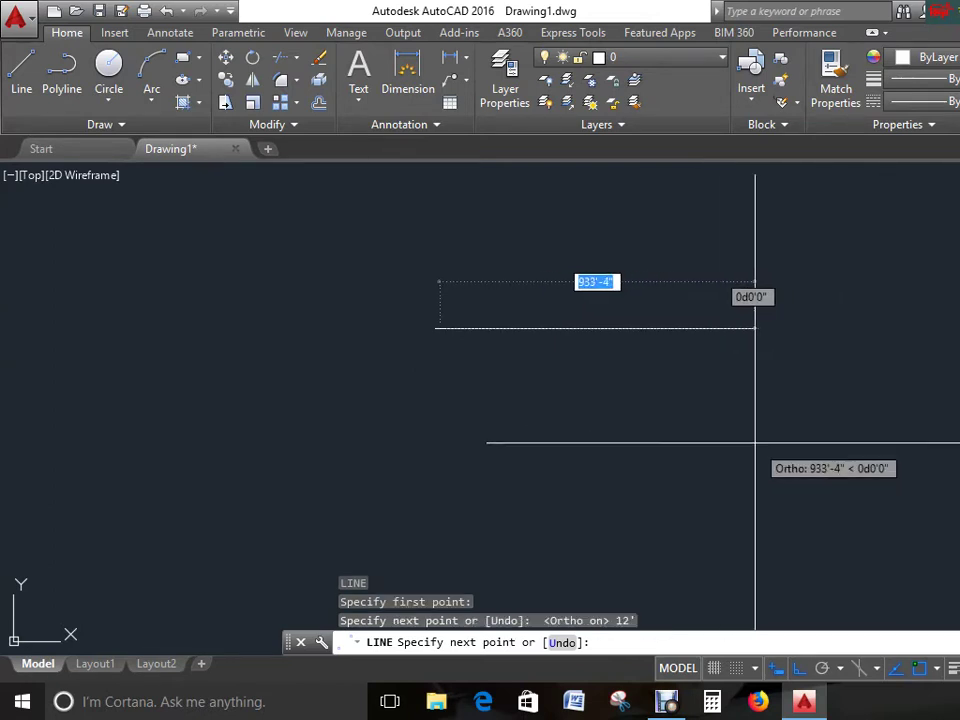
{"action": "key", "text": "Escape"}
{"action": "key", "text": "Escape"}
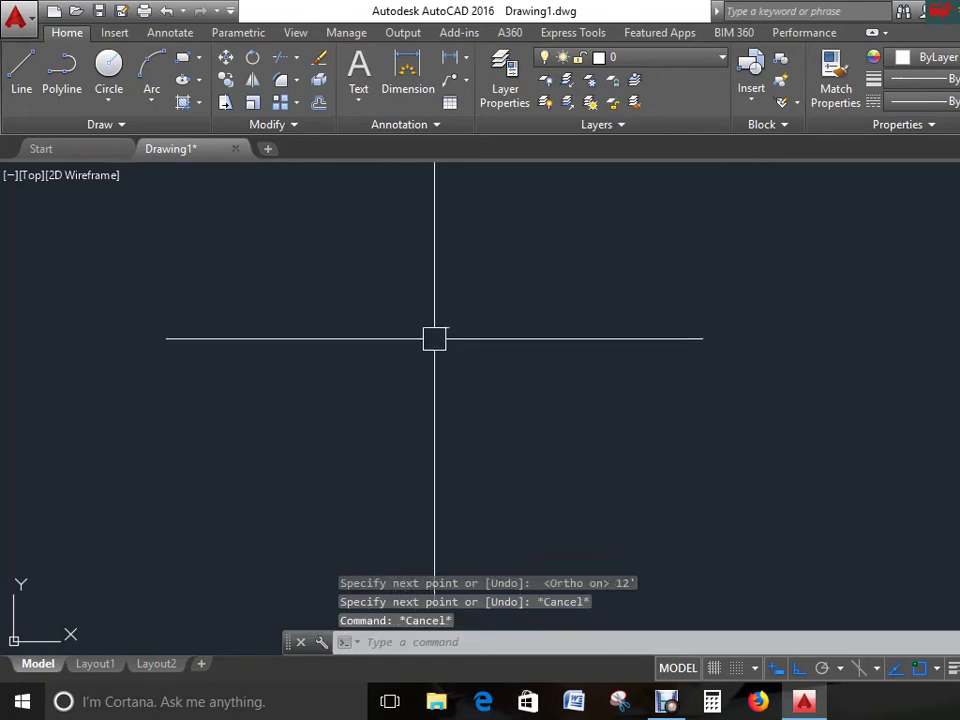
{"action": "mouse_move", "coordinate": [456, 317]}
{"action": "middle_mouse_down"}
{"action": "mouse_move", "coordinate": [576, 401]}
{"action": "mouse_move", "coordinate": [590, 483]}
{"action": "middle_mouse_up"}
{"action": "middle_click_drag", "start_coordinate": [632, 366], "coordinate": [643, 496]}
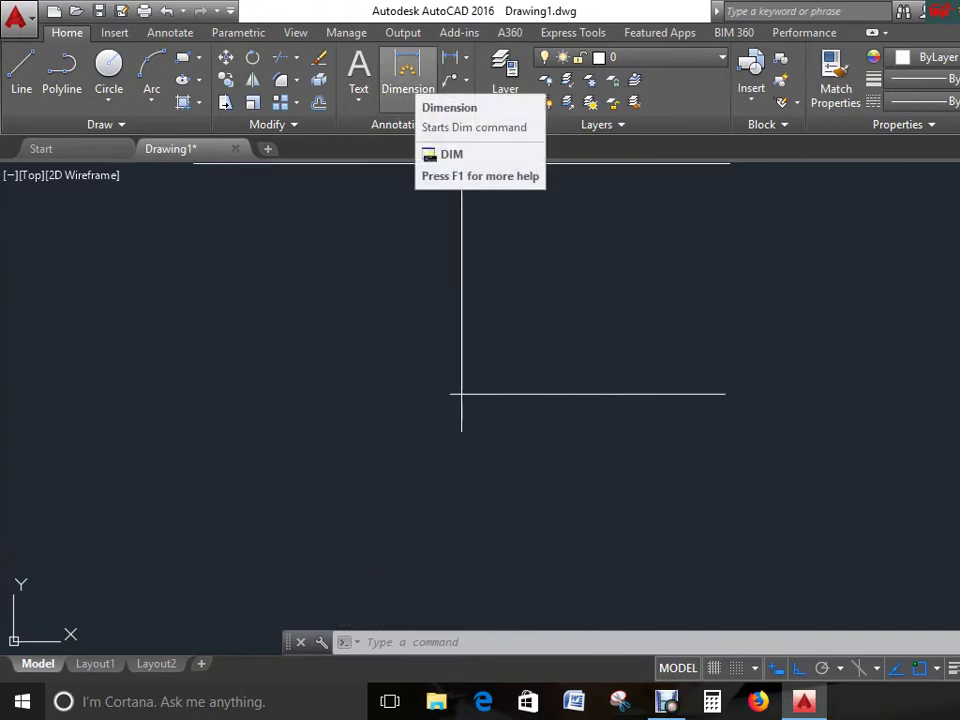
Add a linear dimension reading 12' just below the line, between its two endpoints.
{"action": "left_click", "coordinate": [408, 72]}
{"action": "left_click", "coordinate": [450, 394]}
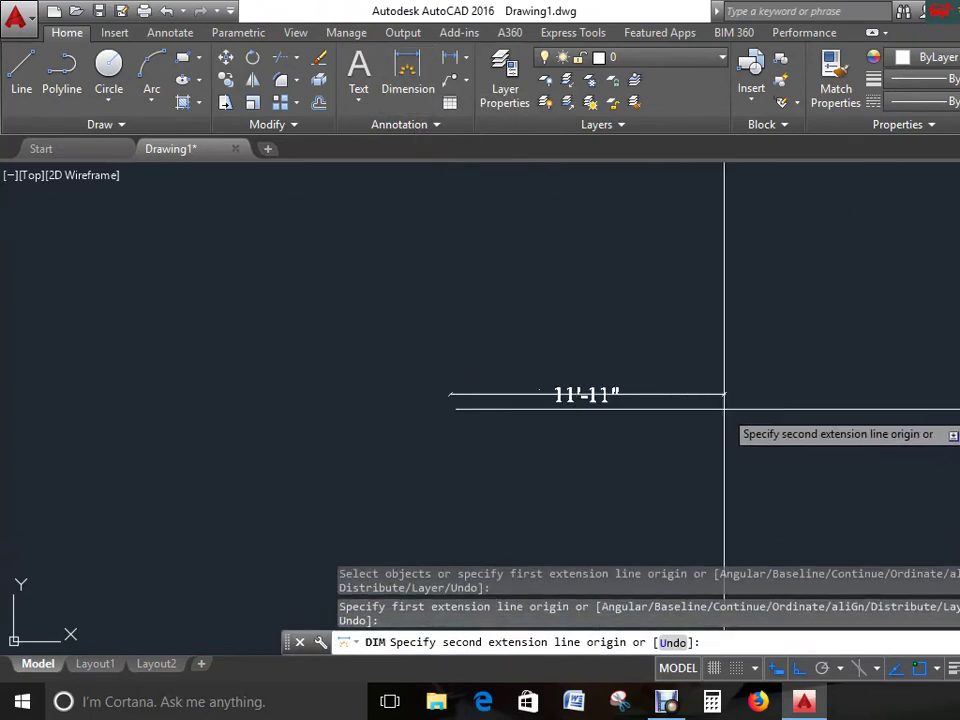
{"action": "left_click", "coordinate": [724, 394]}
{"action": "left_click", "coordinate": [722, 433]}
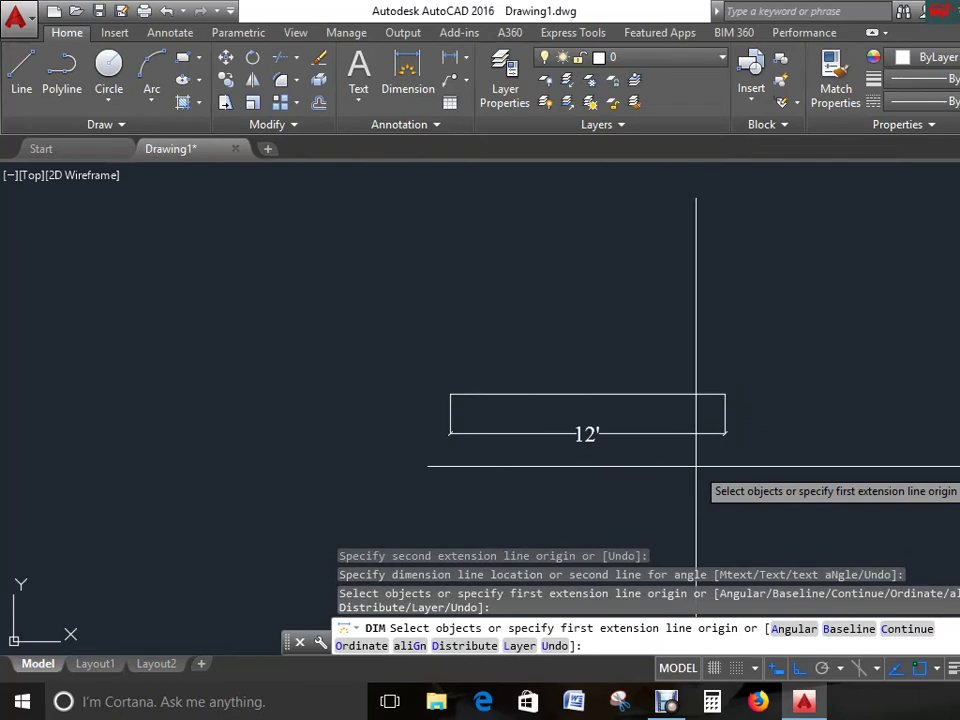
{"action": "key", "text": "Escape"}
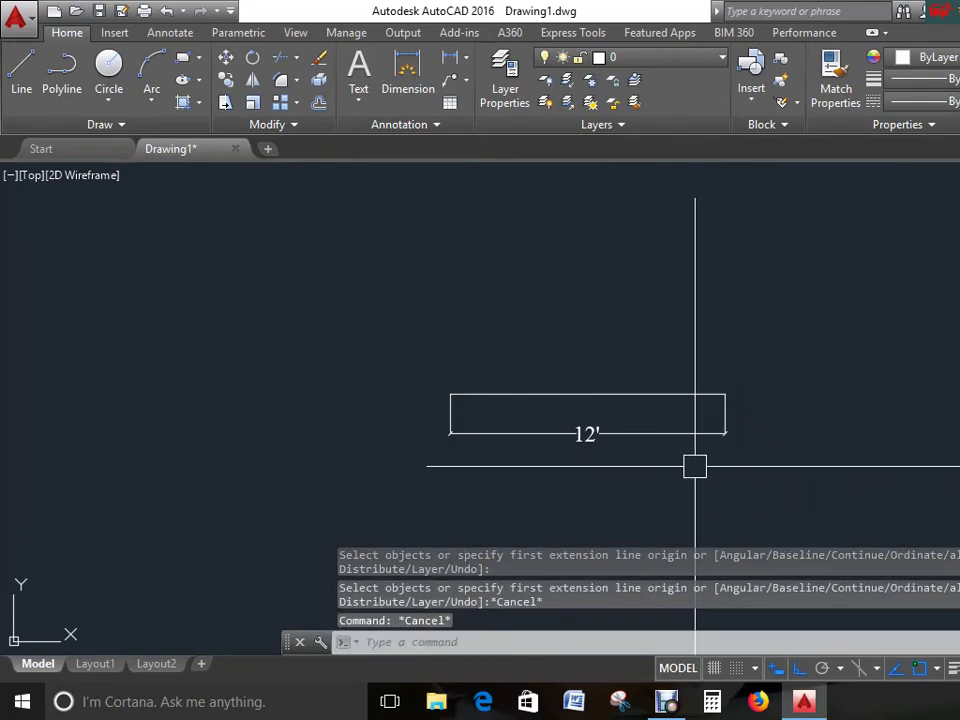
{"action": "type", "text": "l"}
{"action": "key", "text": "Return"}
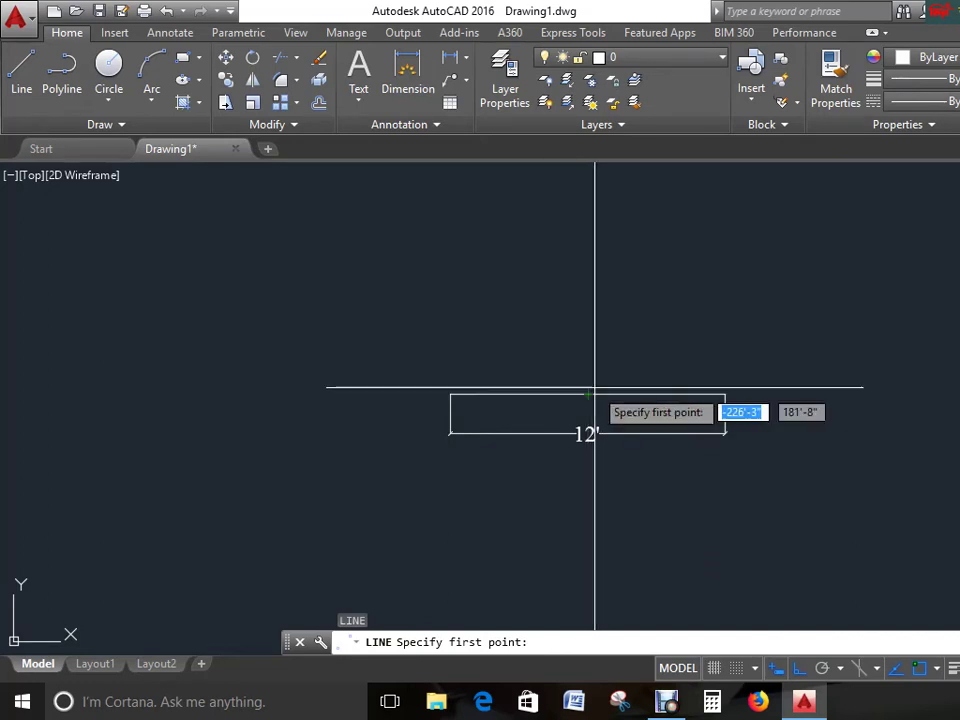
Clear every object snap mode in Drafting Settings through the OS command and apply it.
{"action": "key", "text": "Escape"}
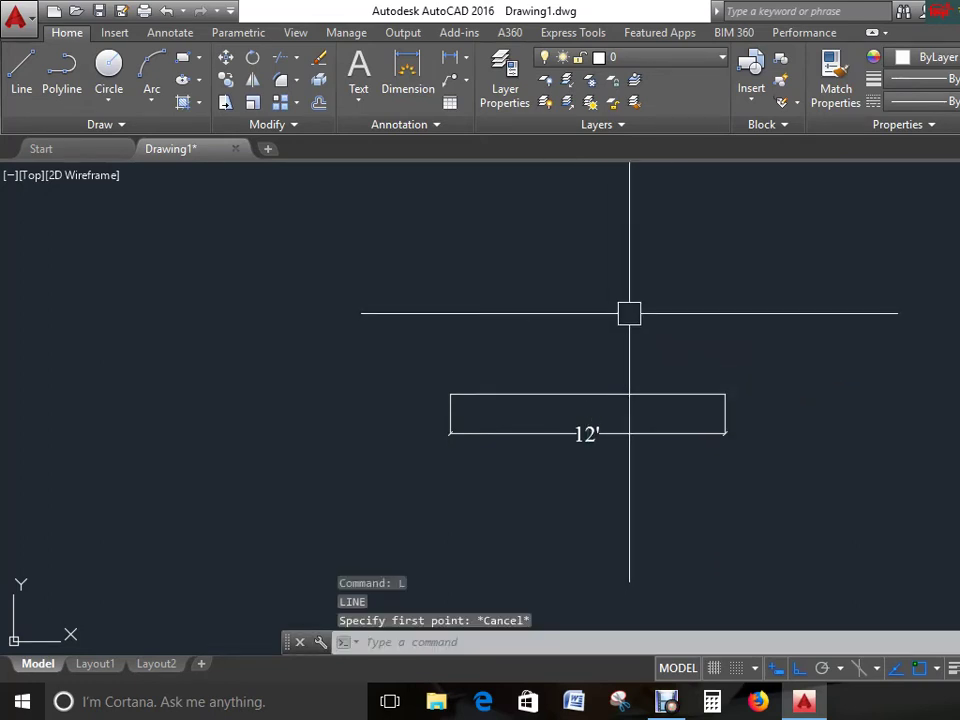
{"action": "type", "text": "ds"}
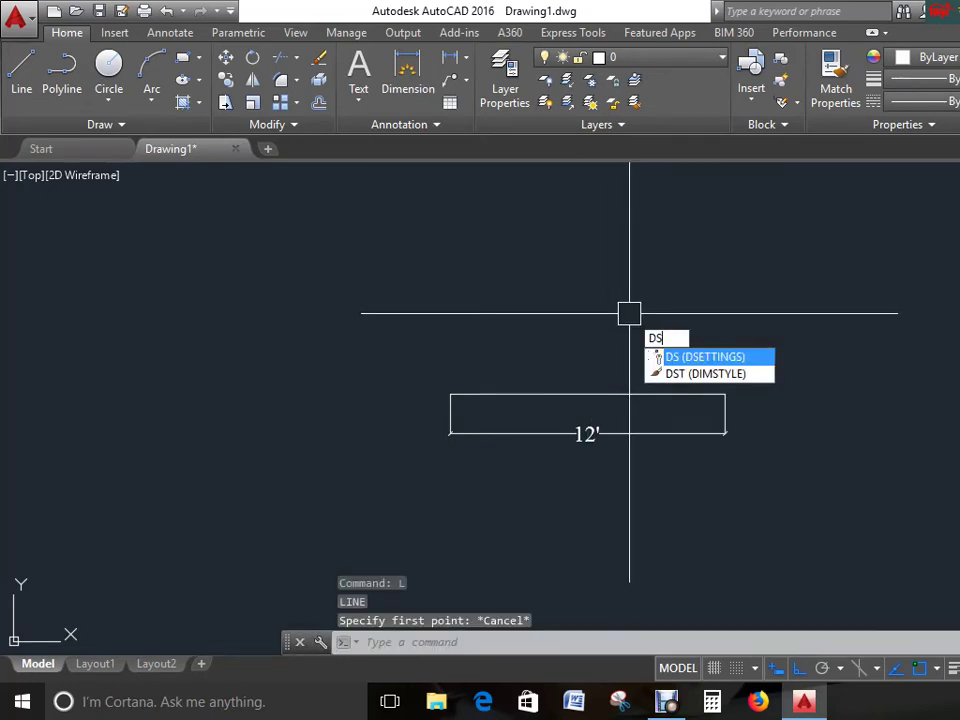
{"action": "key", "text": "Return"}
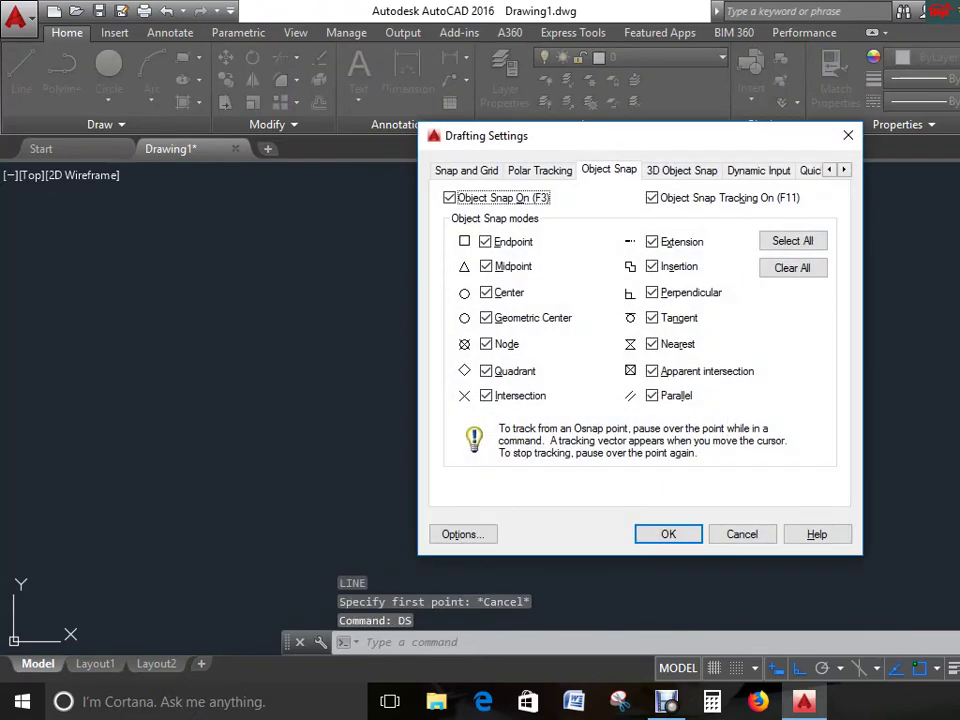
{"action": "key", "text": "Escape"}
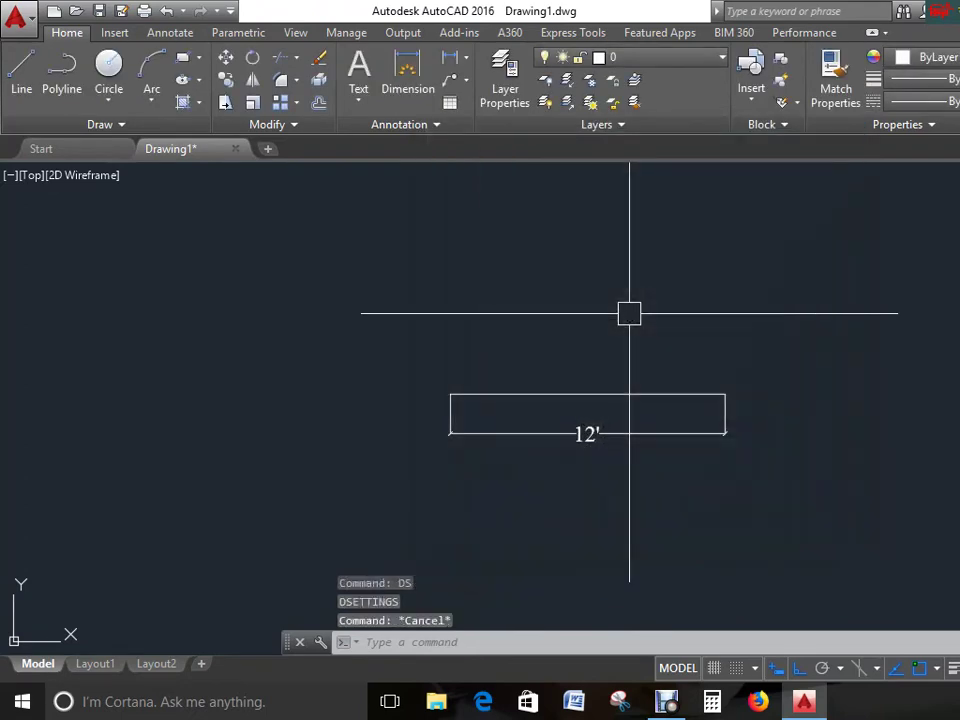
{"action": "type", "text": "OD"}
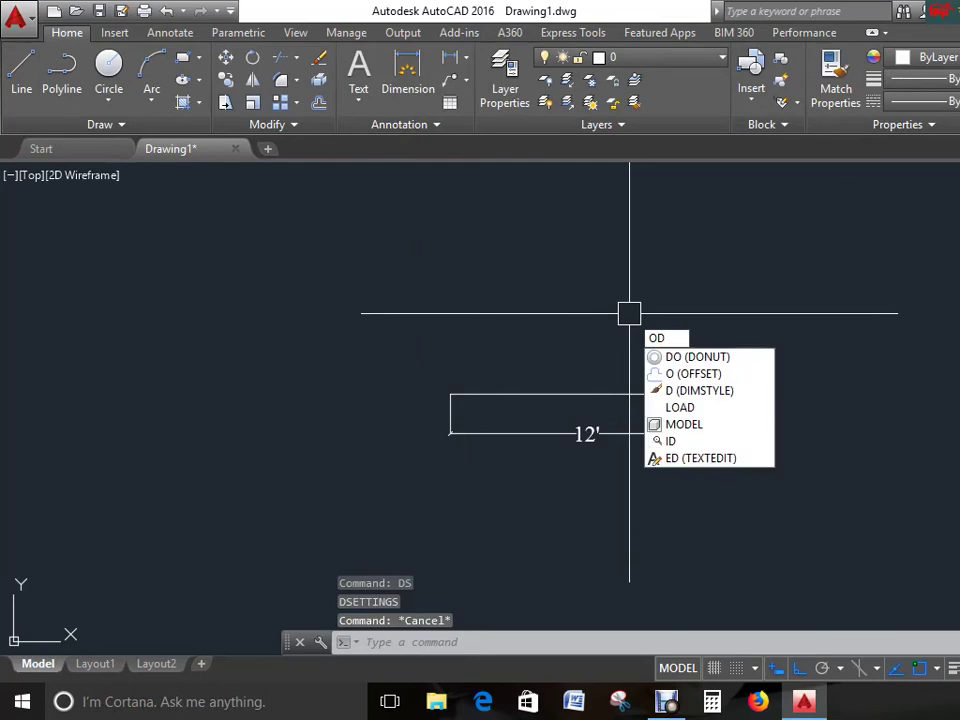
{"action": "key", "text": "BackSpace"}
{"action": "type", "text": "S"}
{"action": "key", "text": "Return"}
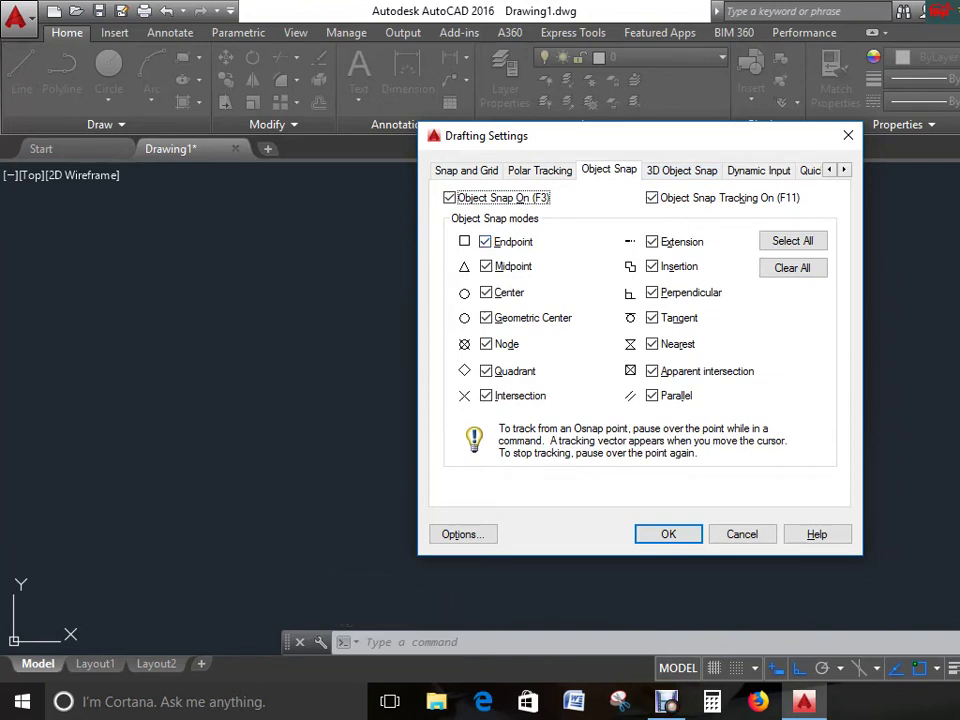
{"action": "left_click", "coordinate": [795, 268]}
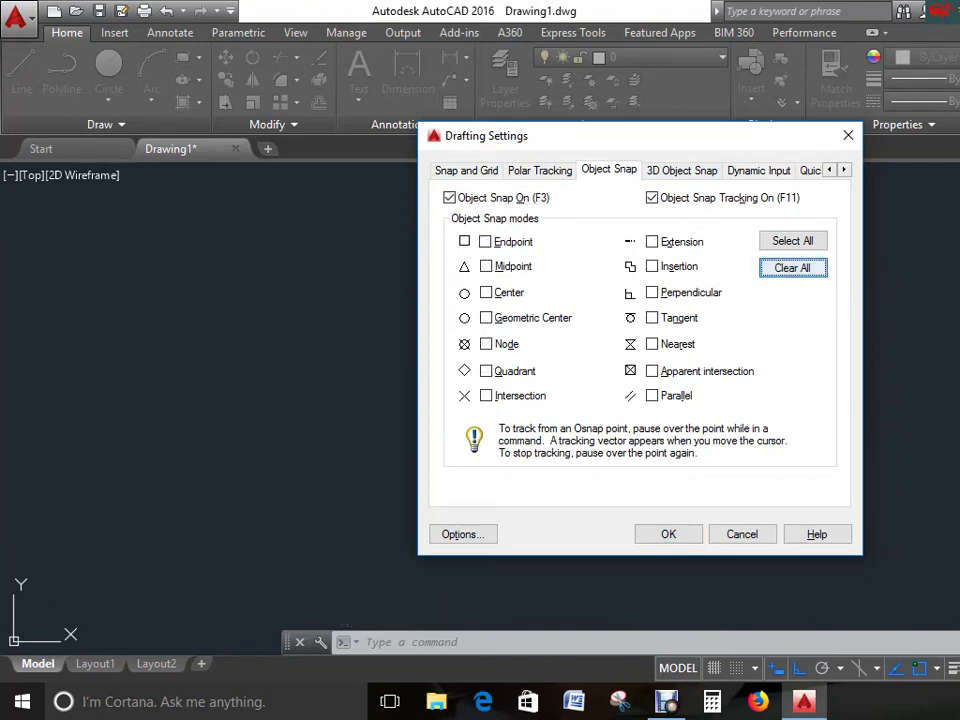
{"action": "left_click", "coordinate": [668, 534]}
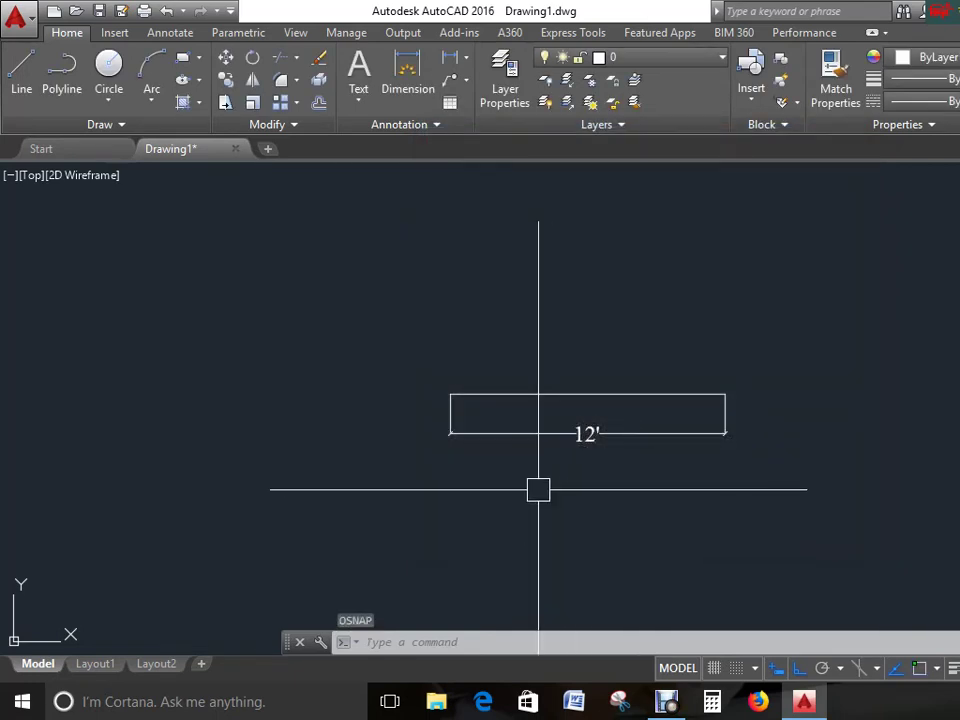
Reopen Object Snap settings, select all snap modes, then uncheck Midpoint.
{"action": "type", "text": "l"}
{"action": "key", "text": "Return"}
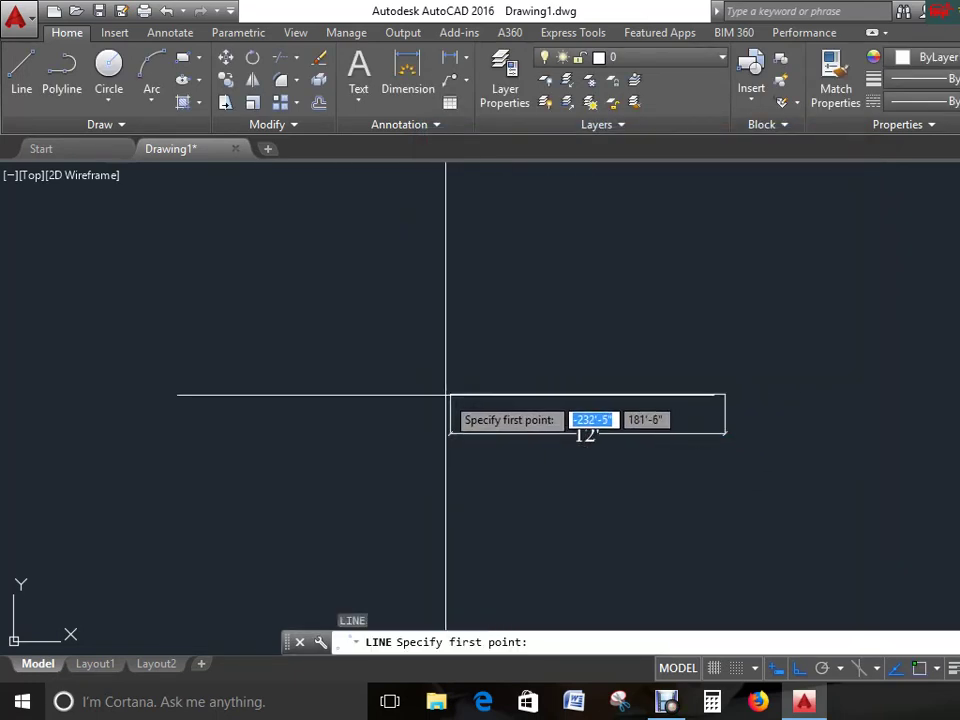
{"action": "key", "text": "Escape"}
{"action": "key", "text": "Escape"}
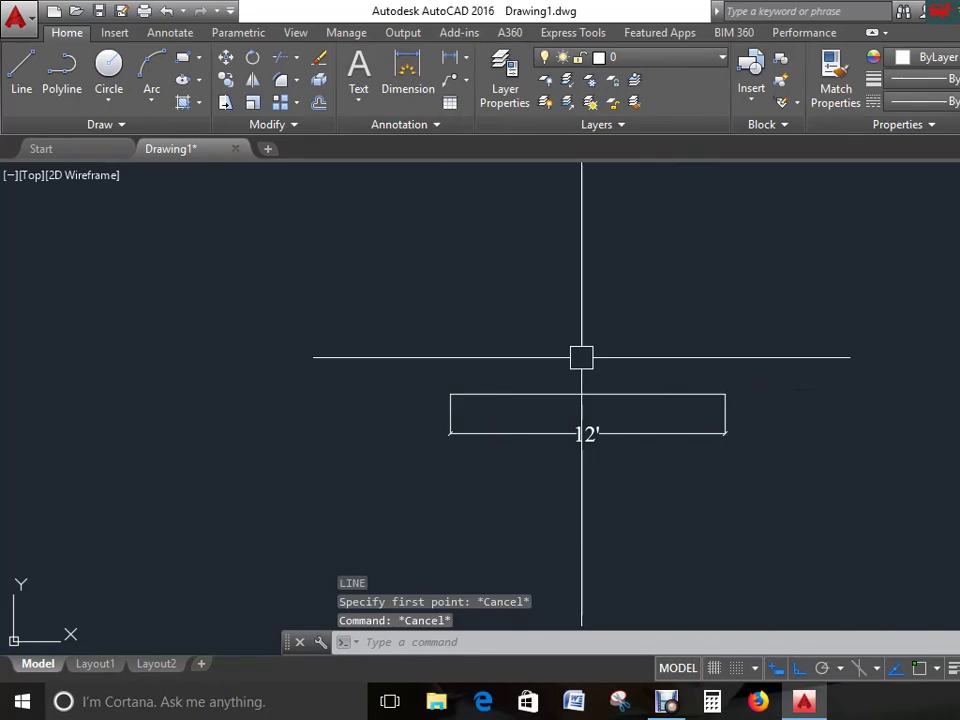
{"action": "type", "text": "os"}
{"action": "key", "text": "Return"}
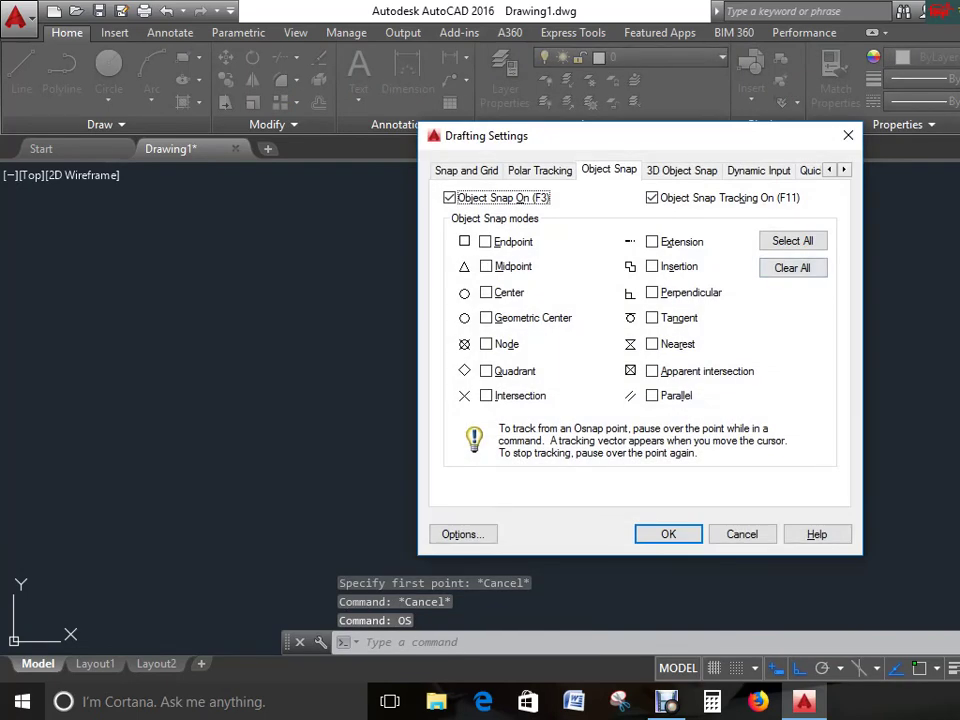
{"action": "left_click", "coordinate": [792, 241]}
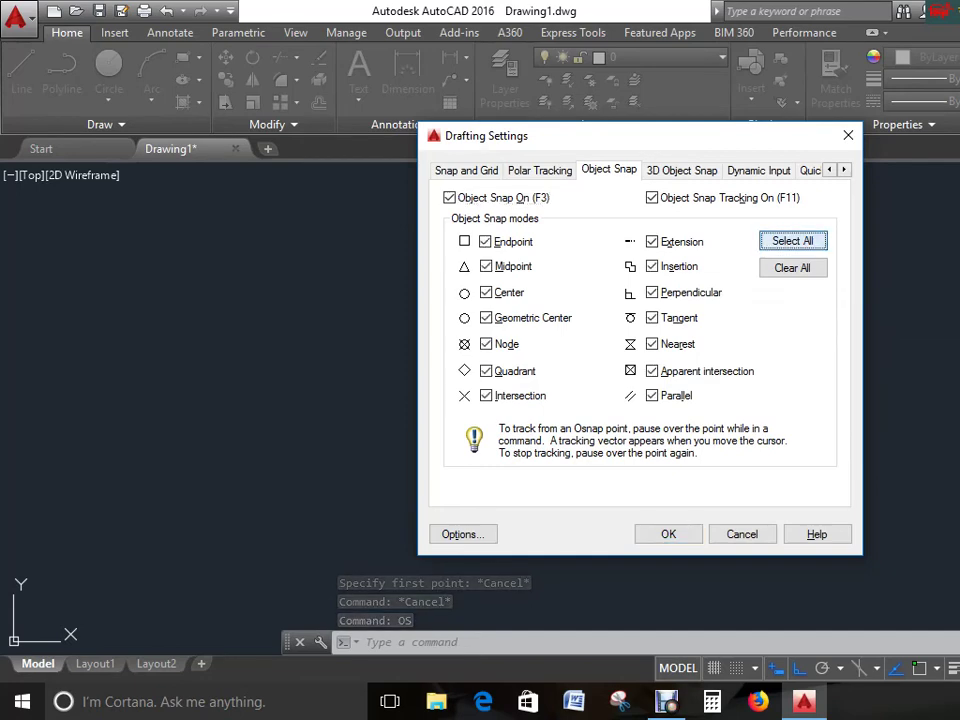
{"action": "left_click", "coordinate": [486, 266]}
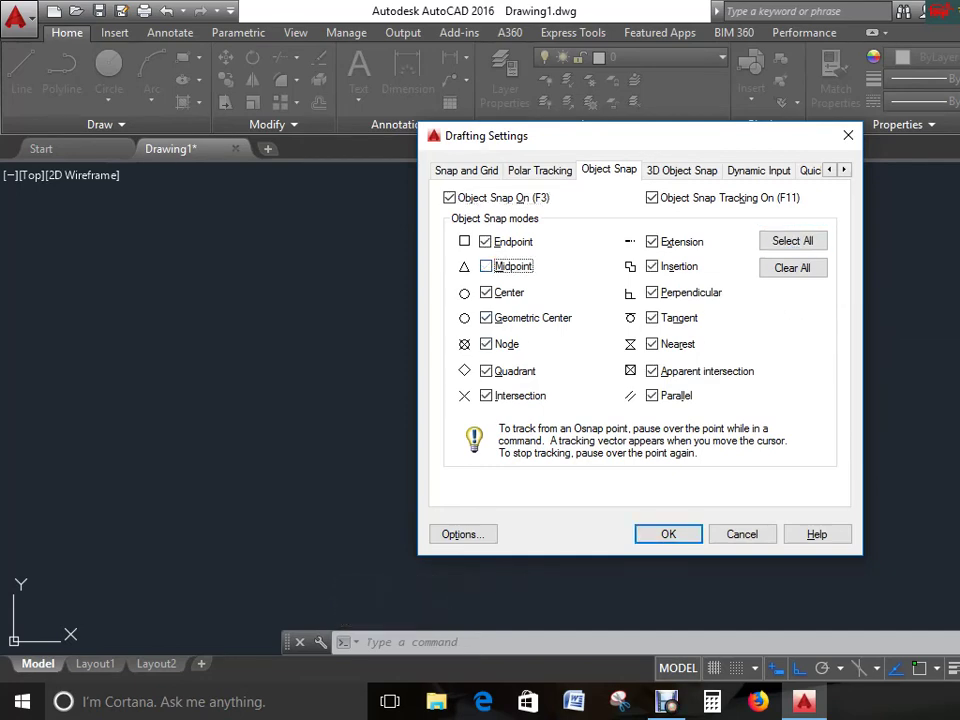
Apply the snaps, then re-check Midpoint in Drafting Settings so all object snaps are active.
{"action": "left_click", "coordinate": [668, 534]}
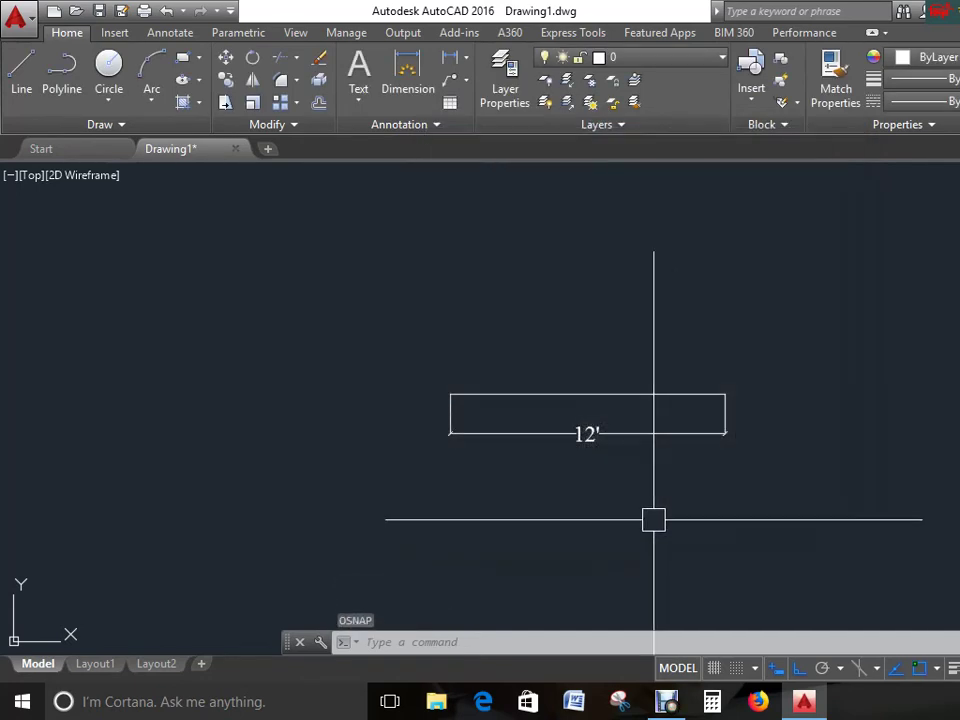
{"action": "key", "text": "Return"}
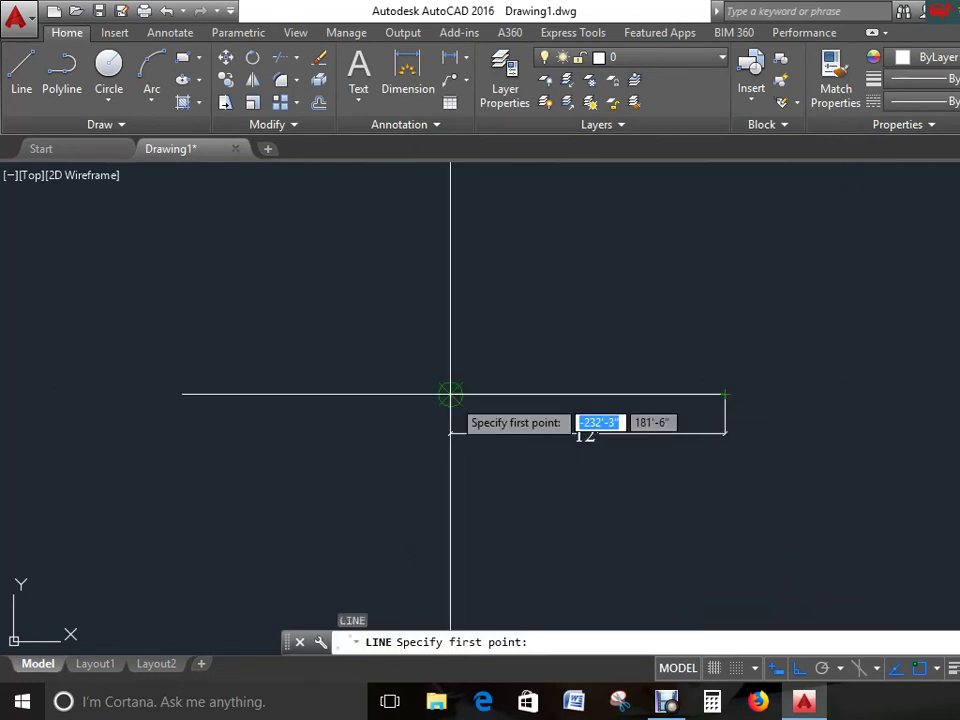
{"action": "key", "text": "Escape"}
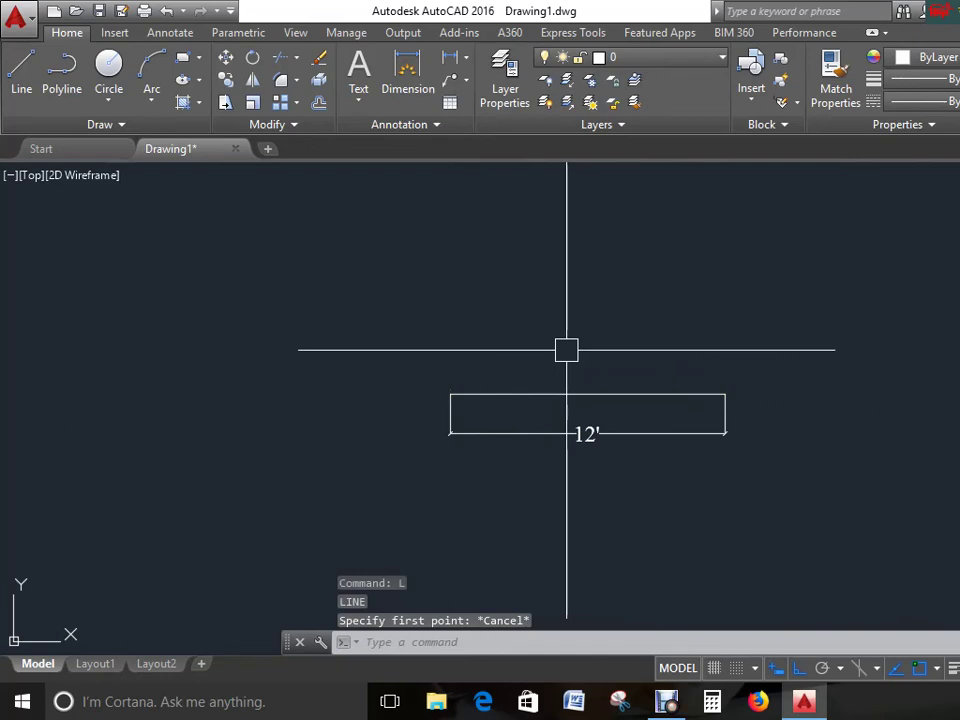
{"action": "type", "text": "OS"}
{"action": "key", "text": "Return"}
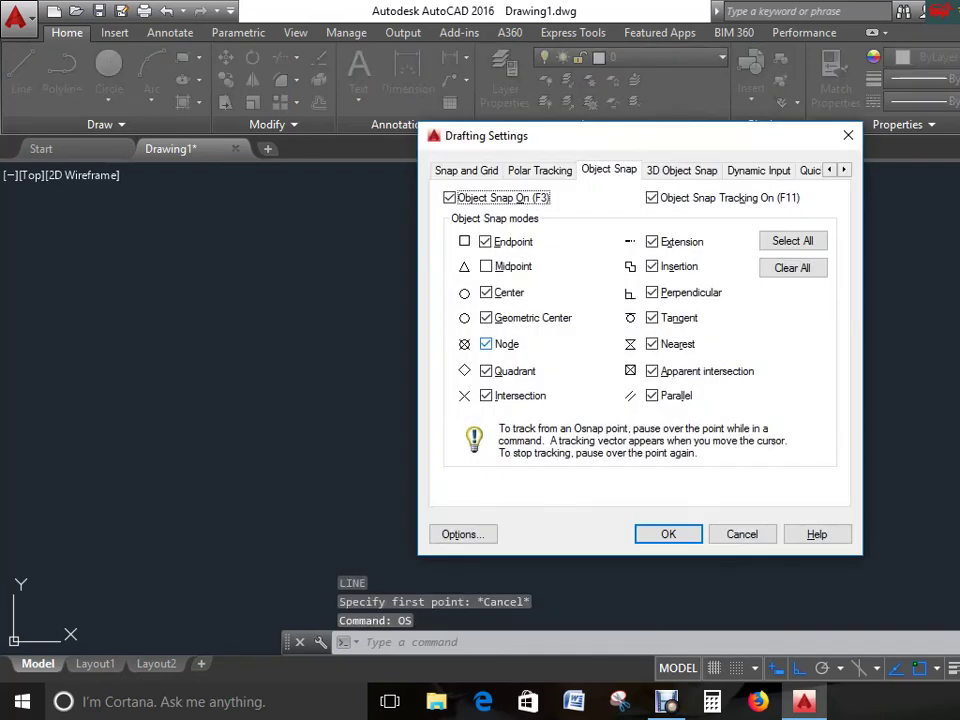
{"action": "left_click", "coordinate": [486, 266]}
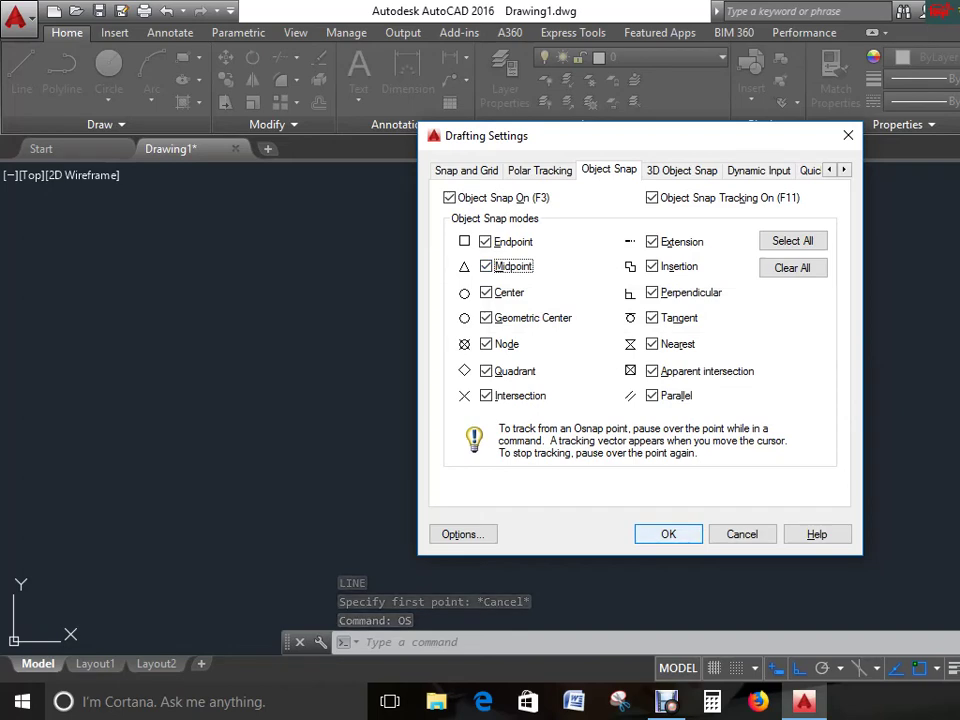
{"action": "key", "text": "Return"}
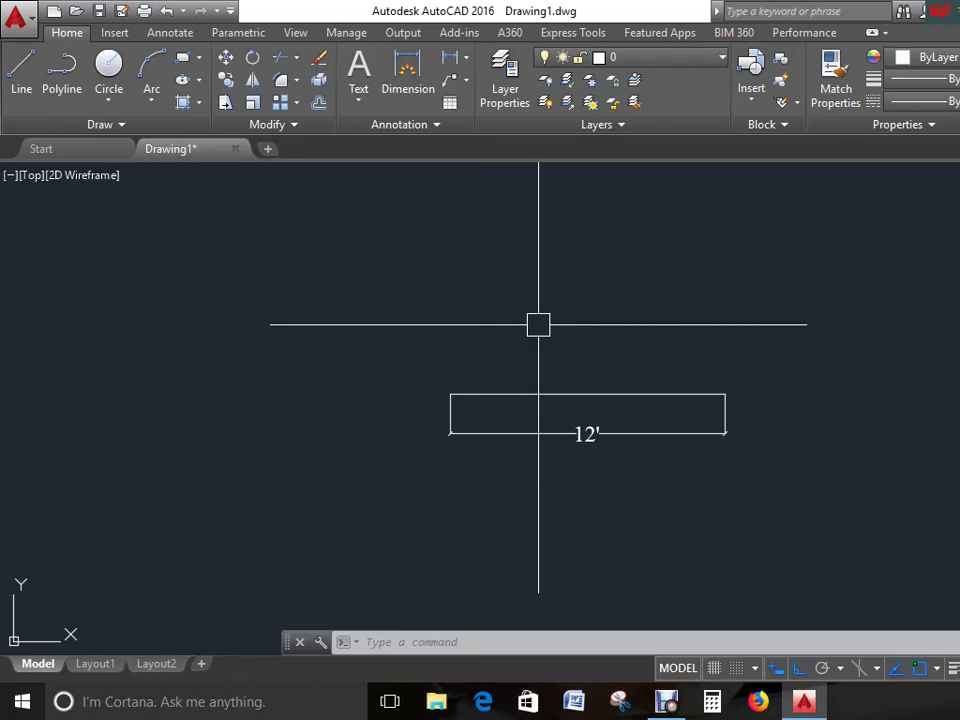
{"action": "scroll", "coordinate": [508, 419], "scroll_direction": "up", "scroll_amount": 2}
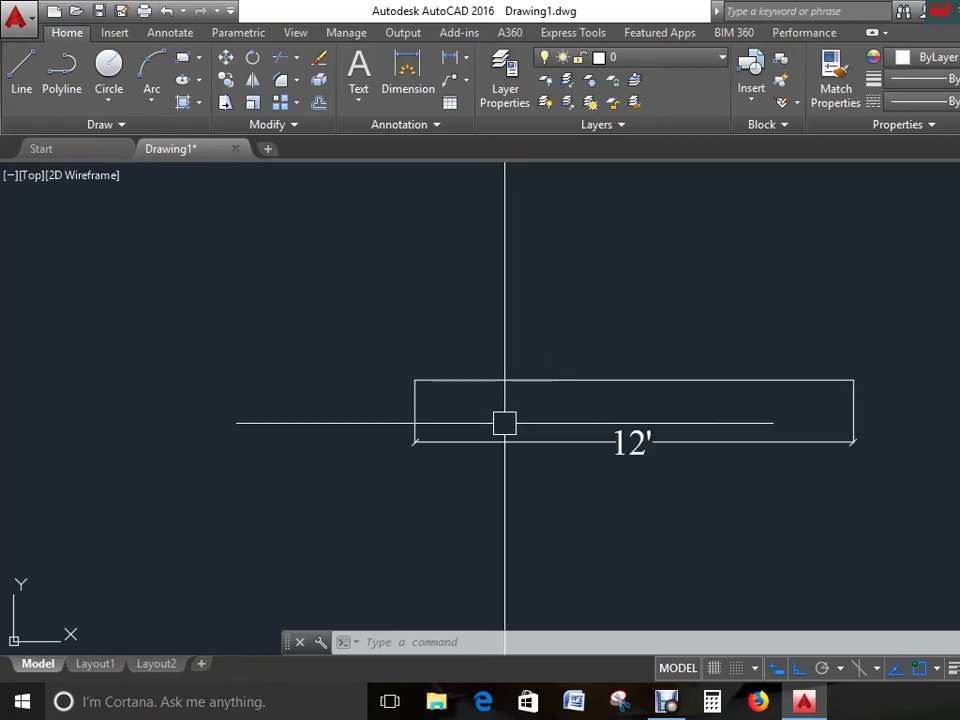
Save the drawing on the Desktop as TEST PAGE SETUP.dwg, then exit AutoCAD.
{"action": "key", "text": "ctrl+s"}
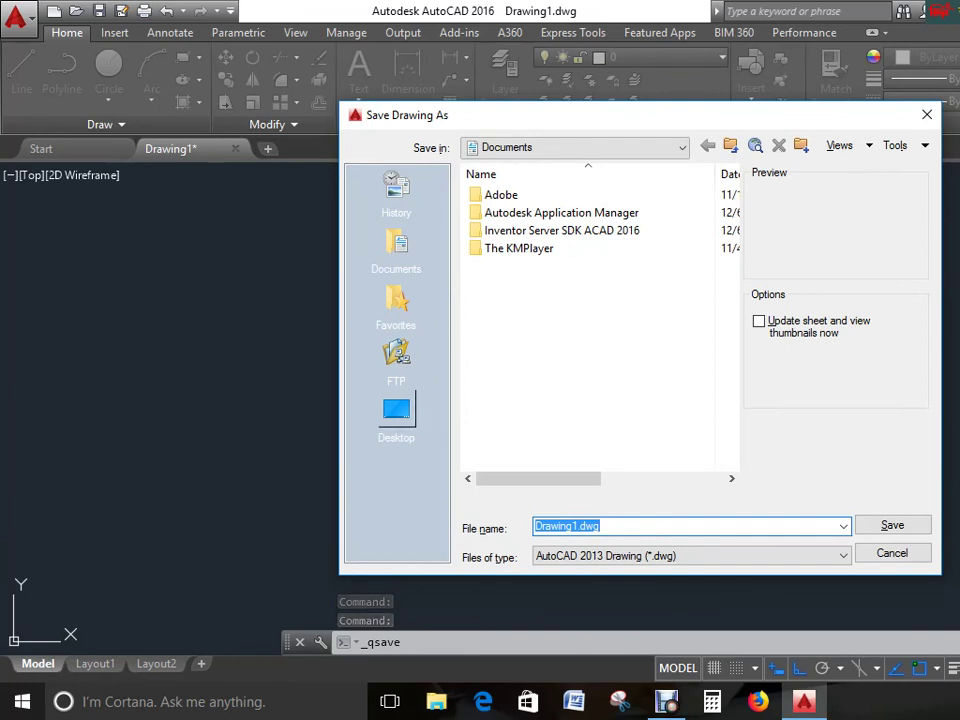
{"action": "left_click", "coordinate": [396, 410]}
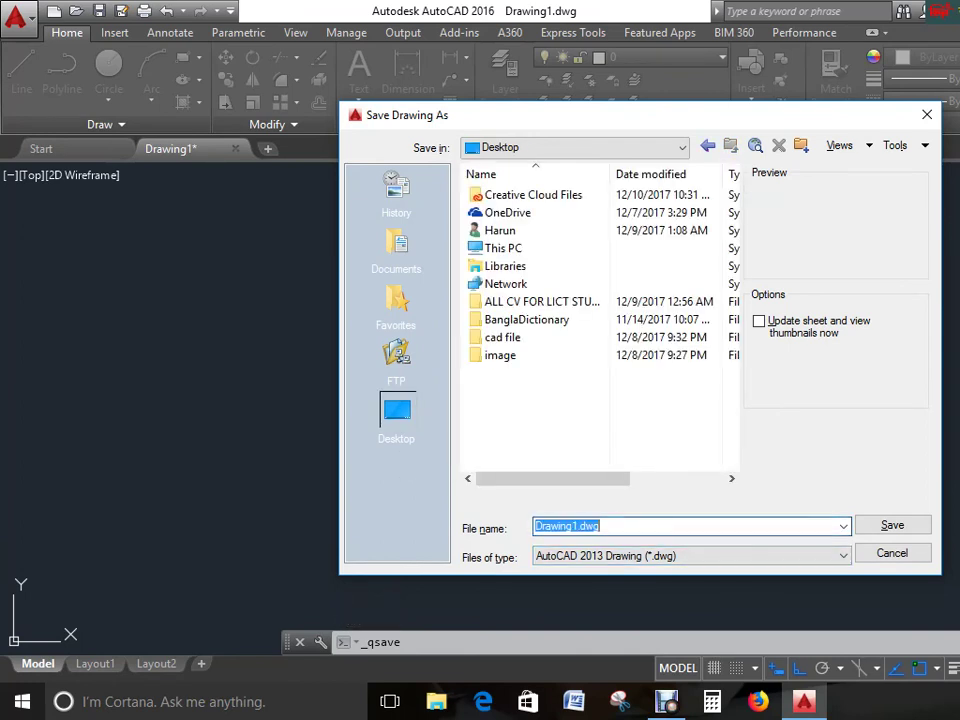
{"action": "type", "text": "1"}
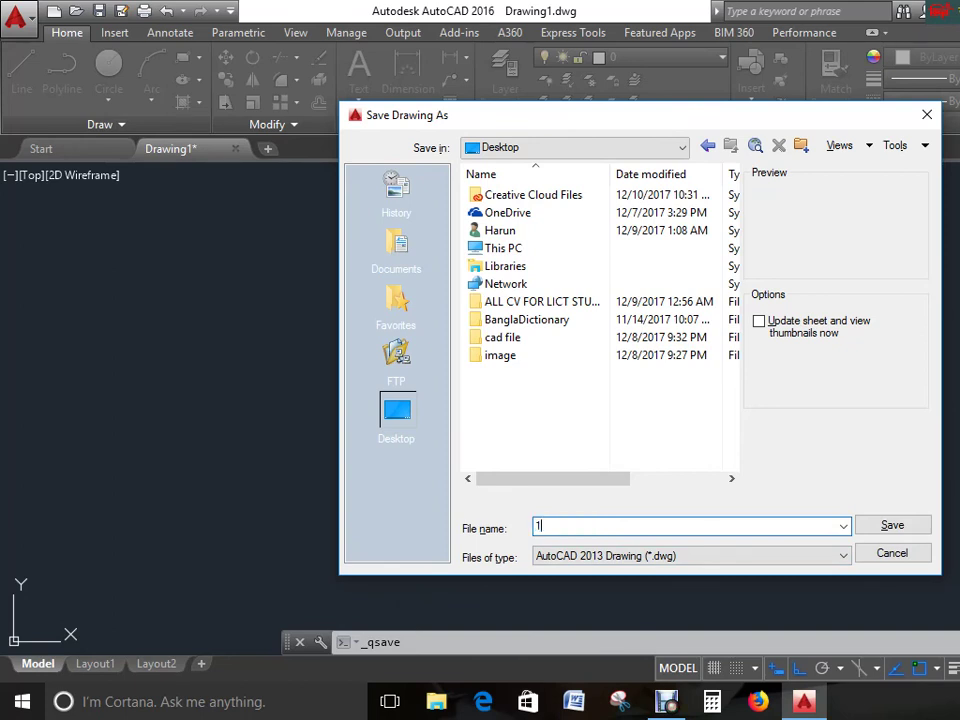
{"action": "key", "text": "BackSpace"}
{"action": "type", "text": "T"}
{"action": "type", "text": "T PAGE STUP"}
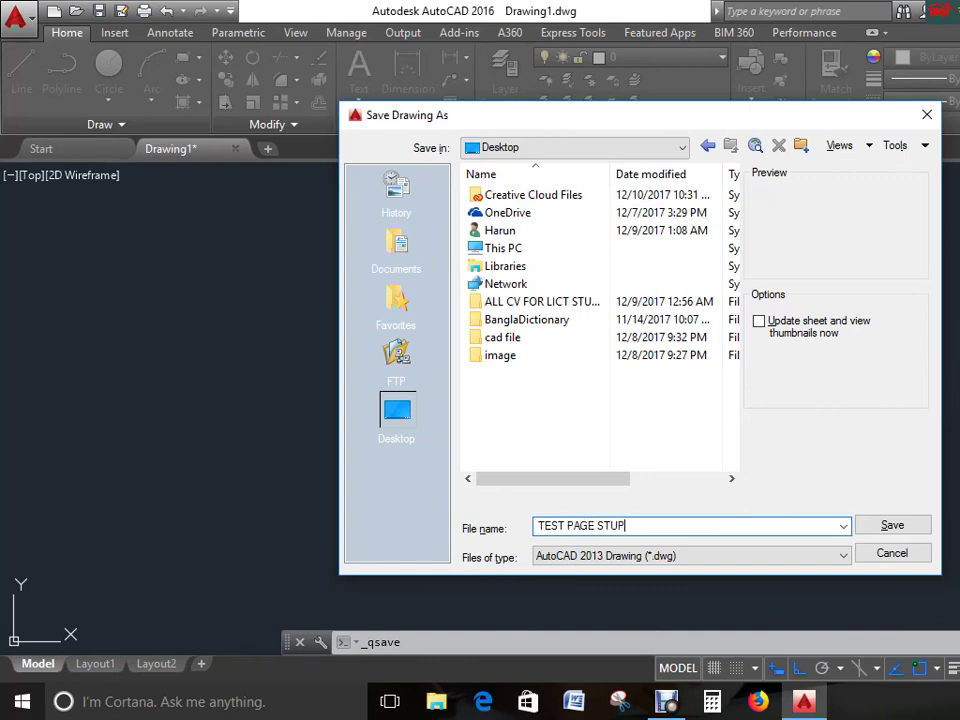
{"action": "key", "text": "BackSpace"}
{"action": "key", "text": "BackSpace"}
{"action": "type", "text": "ETUP"}
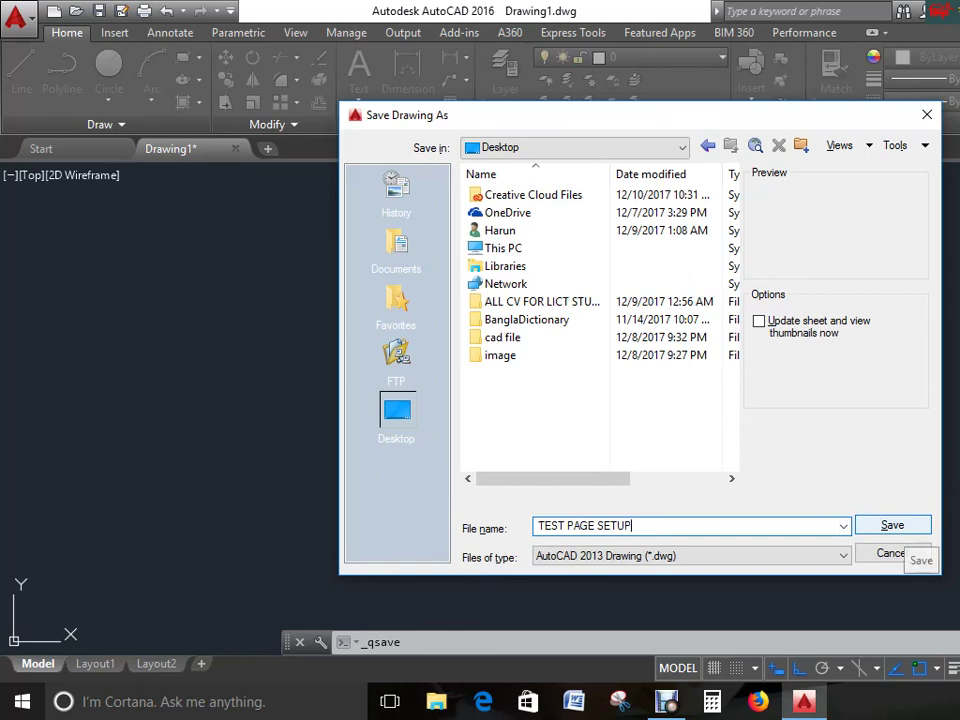
{"action": "left_click", "coordinate": [892, 526]}
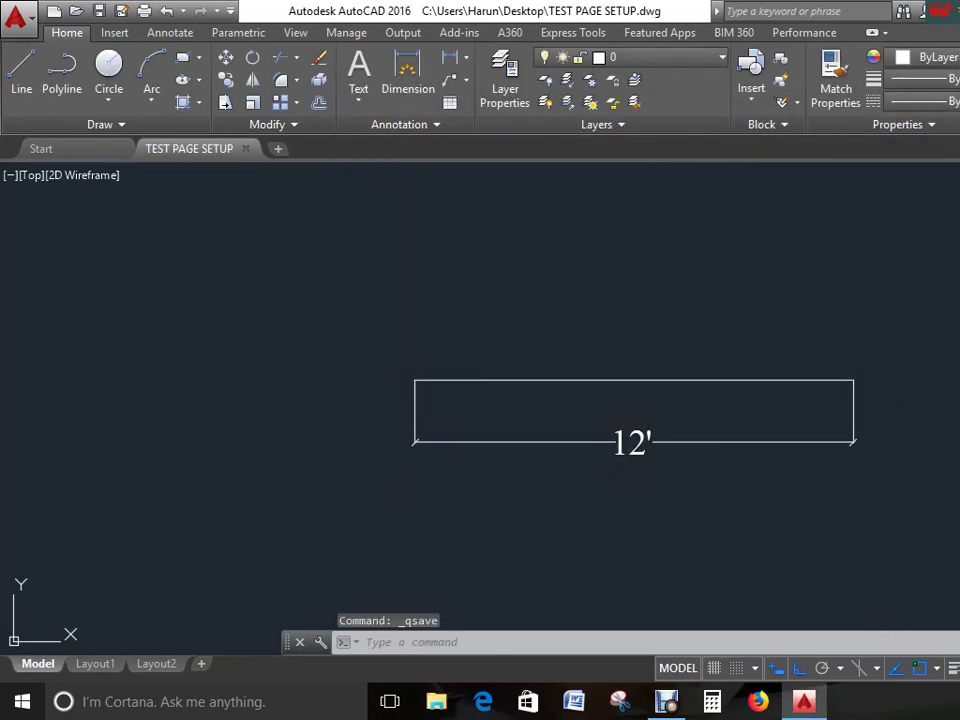
{"action": "key", "text": "alt+F4"}
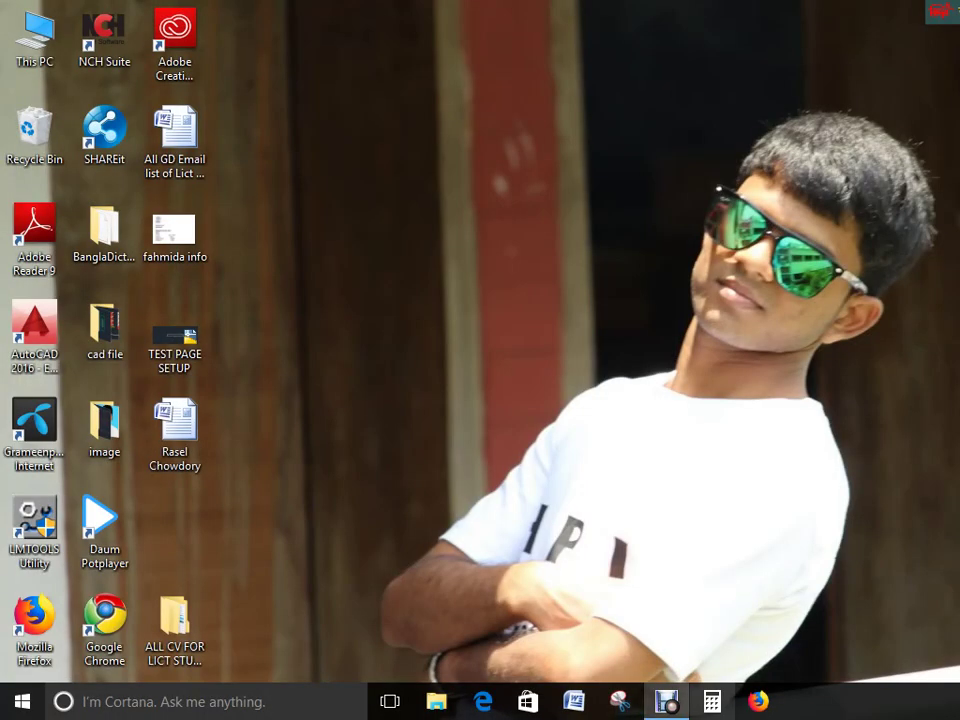
Show the jump list for the Debut Video Capture taskbar icon.
{"action": "mouse_move", "coordinate": [666, 701]}
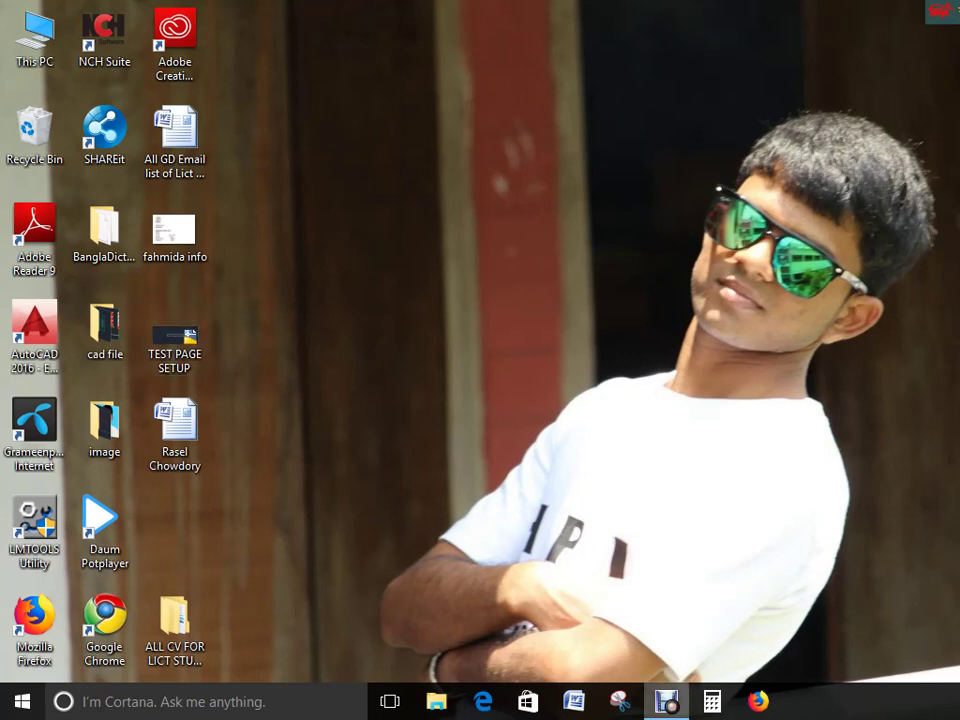
{"action": "right_click", "coordinate": [666, 701]}
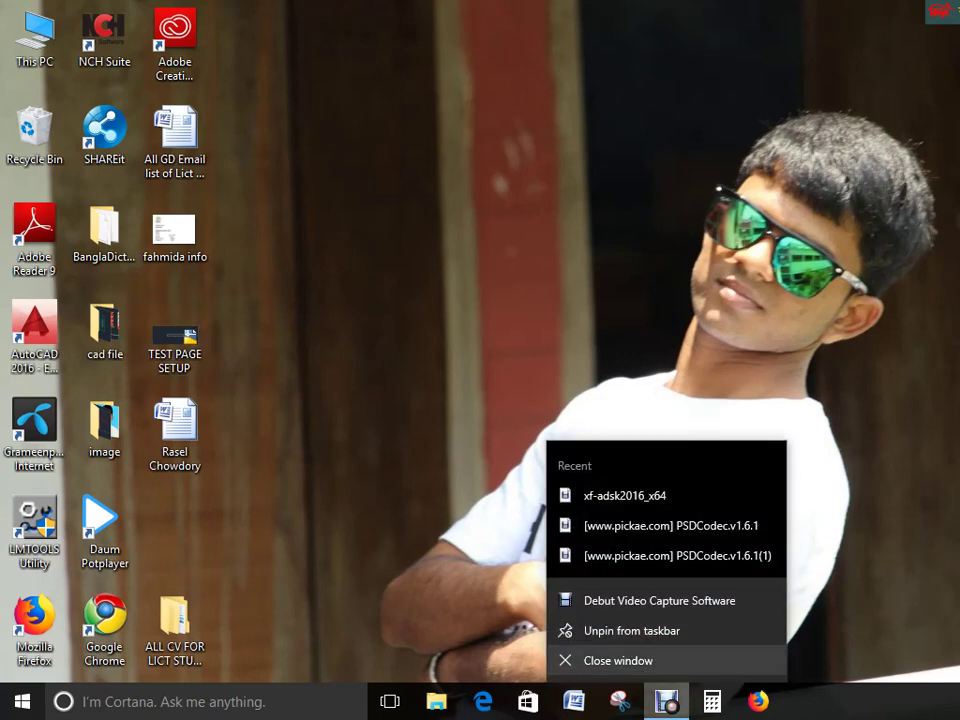